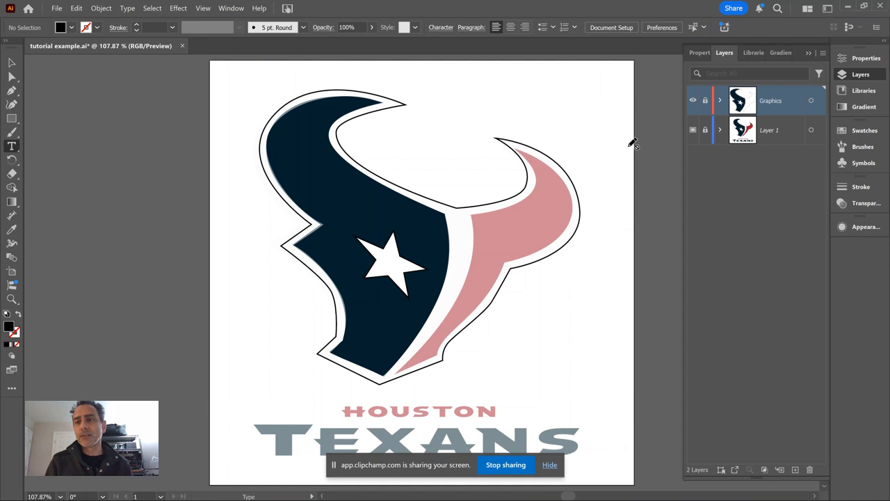
# Step: Add a new layer above Graphics and place a point-type text object over the faded TEXANS lettering
pyautogui.click(795, 470)
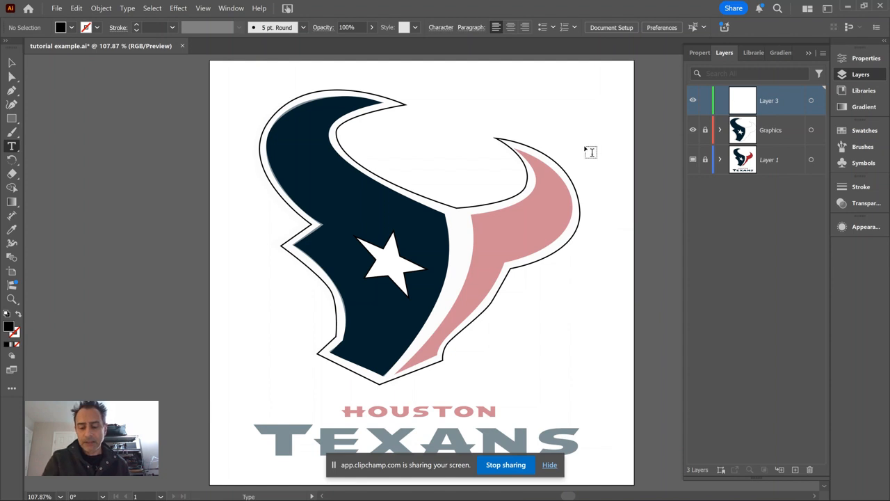
pyautogui.hotkey('ctrl', '=')
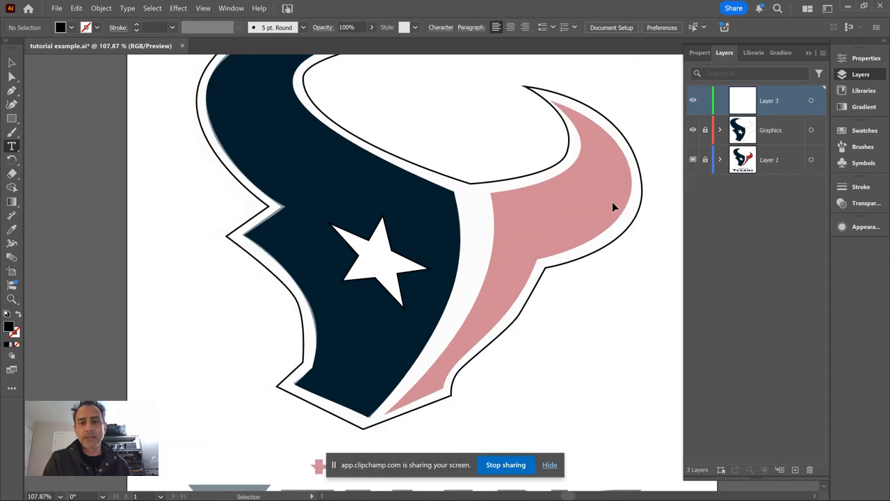
pyautogui.hotkey('ctrl', '=')
pyautogui.hotkey('ctrl', '=')
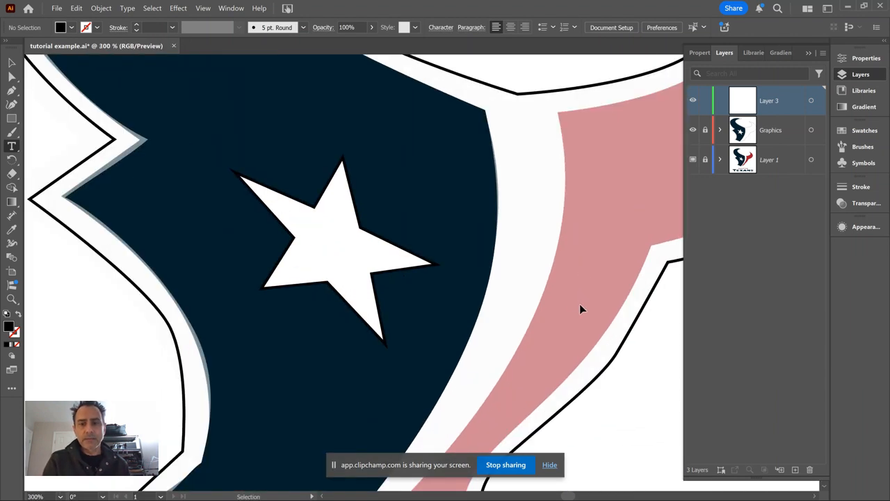
pyautogui.moveTo(535, 249); pyautogui.dragTo(477, 35)
pyautogui.moveTo(453, 299); pyautogui.dragTo(564, 178)
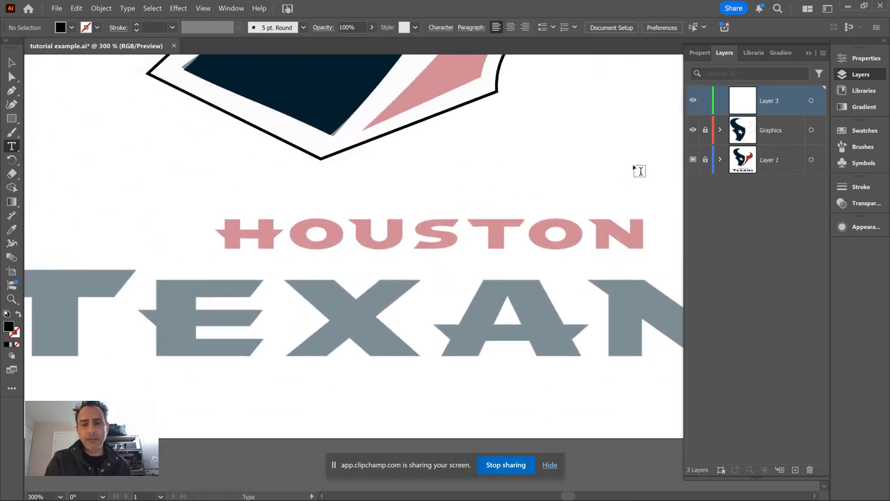
pyautogui.hotkey('ctrl', '-')
pyautogui.moveTo(583, 250); pyautogui.dragTo(502, 230)
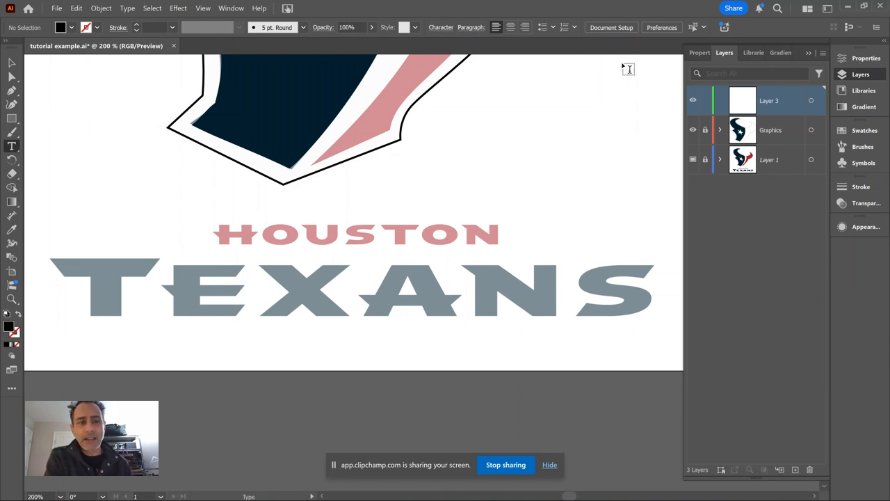
pyautogui.click(82, 289)
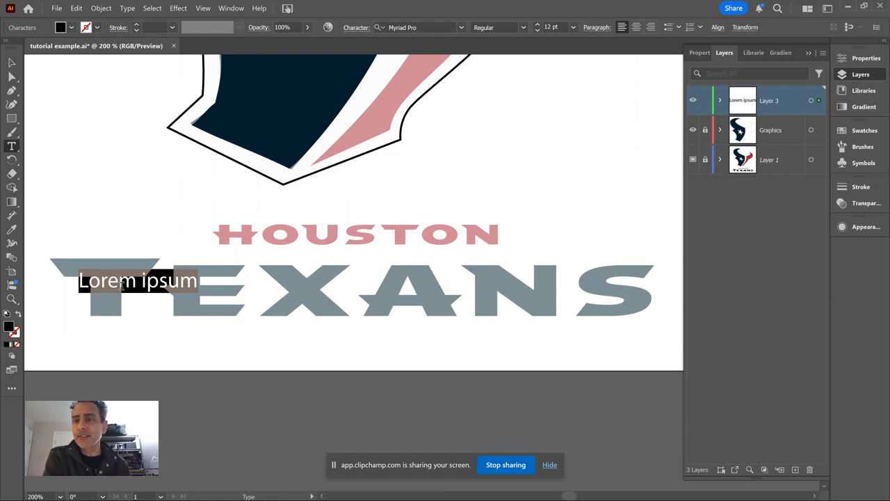
pyautogui.click(703, 53)
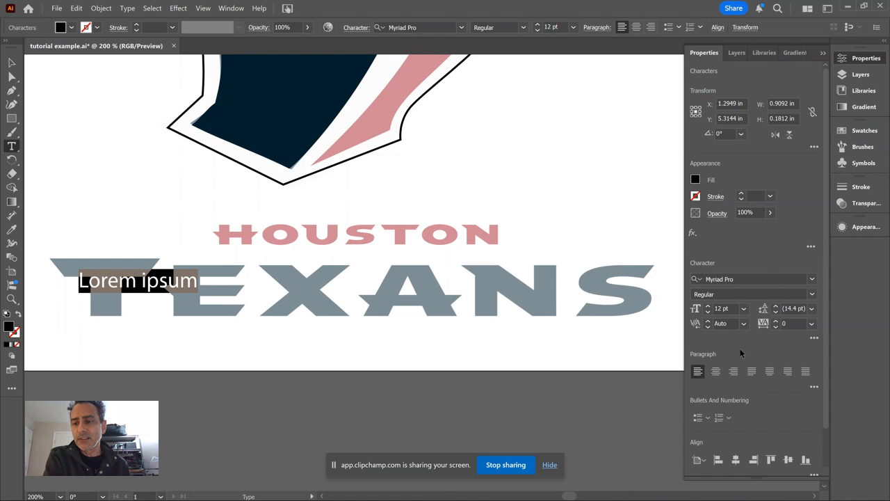
pyautogui.click(736, 54)
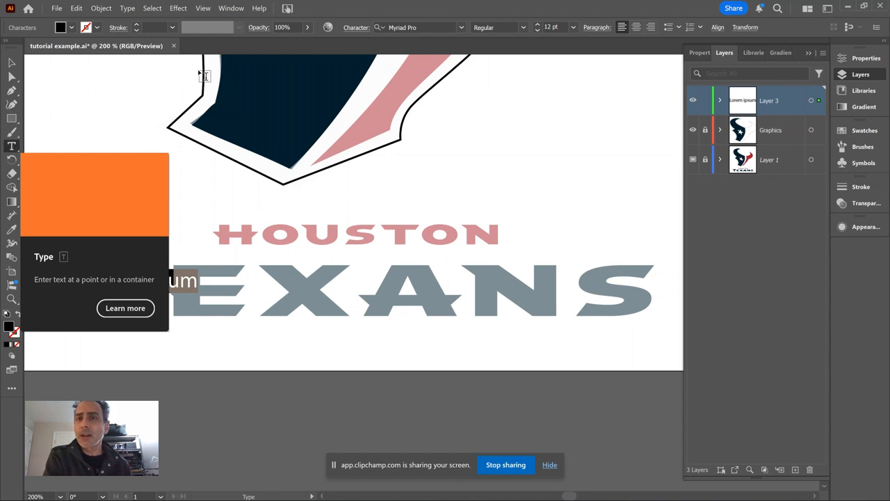
# Step: Browse the fonts for a match to the logo lettering, apply Alfarn, and replace the placeholder text with TEXANS
pyautogui.click(461, 30)
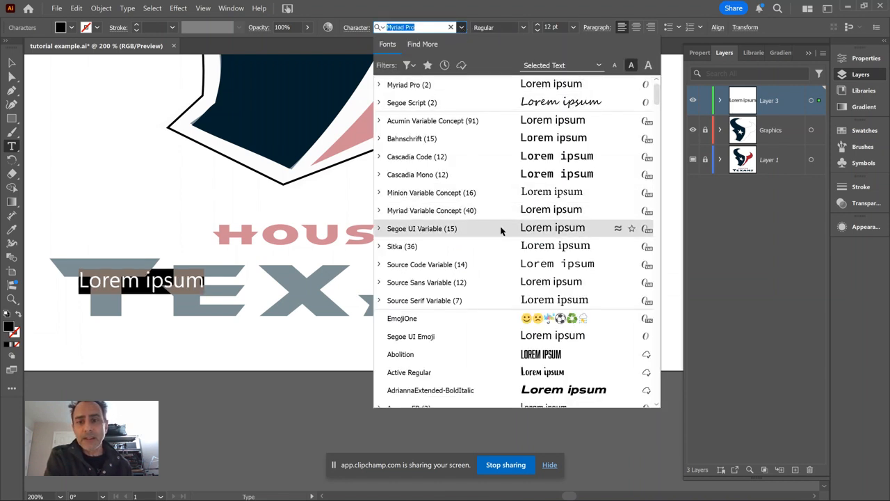
pyautogui.scroll(-3, 534, 126)
pyautogui.scroll(-3, 529, 194)
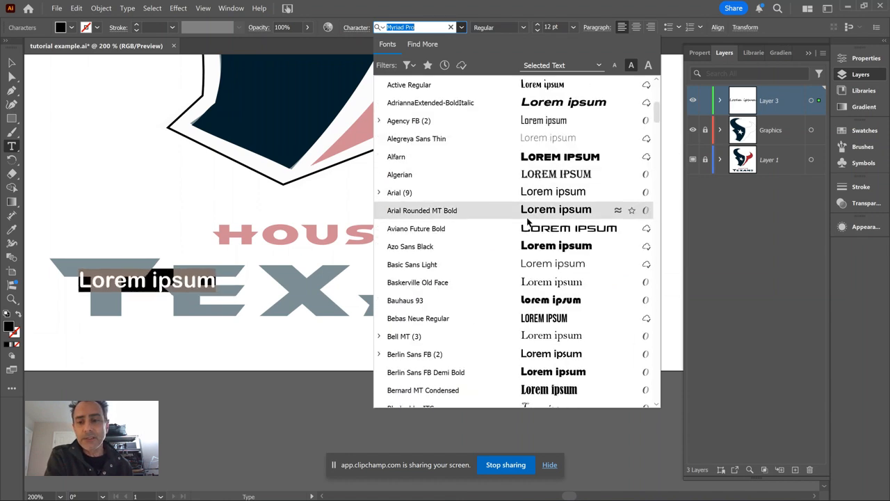
pyautogui.scroll(-3, 528, 209)
pyautogui.scroll(-3, 527, 220)
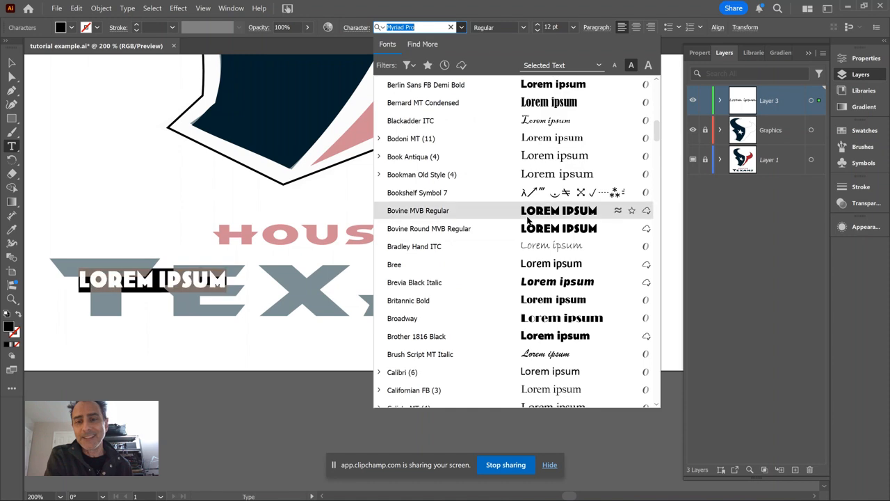
pyautogui.scroll(-3, 530, 229)
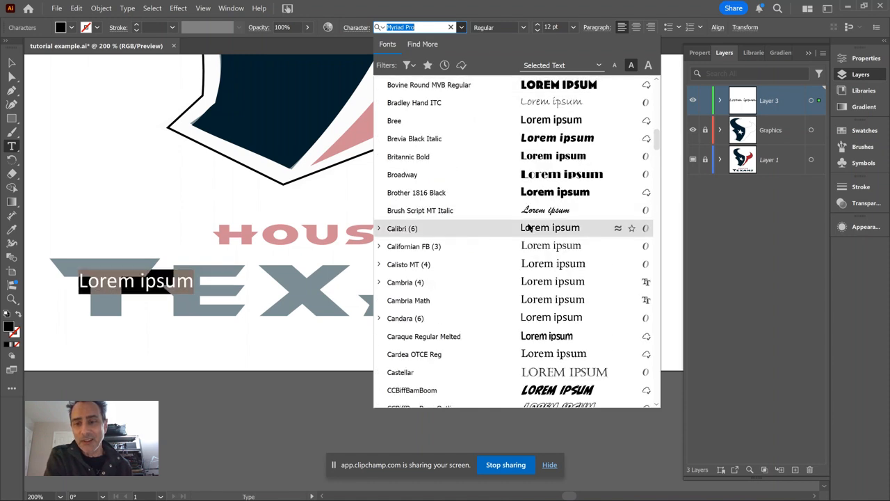
pyautogui.scroll(-2, 529, 227)
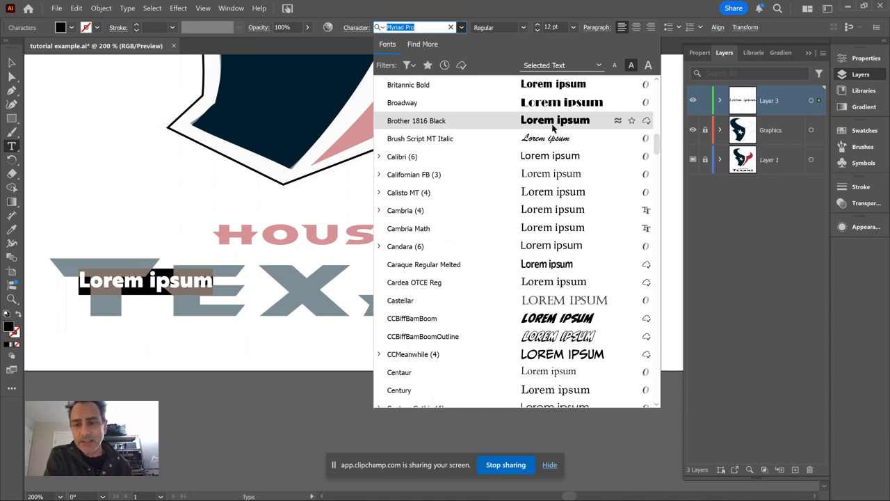
pyautogui.scroll(-5, 550, 228)
pyautogui.scroll(-3, 549, 225)
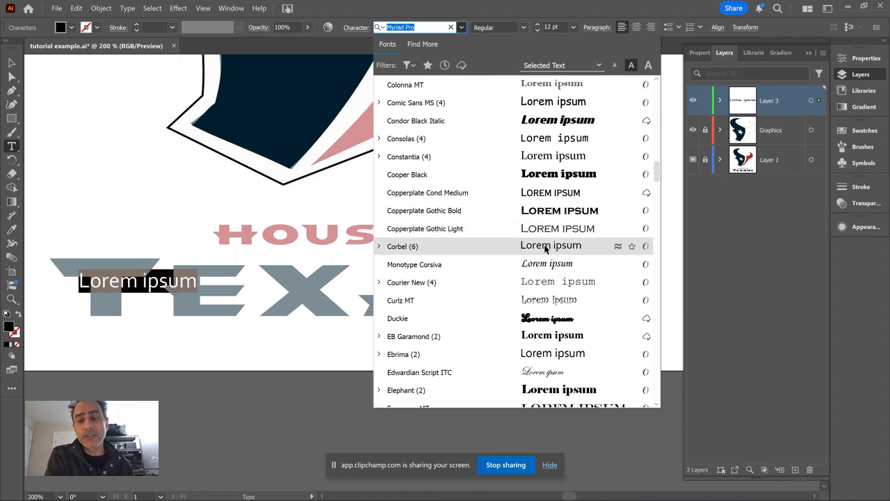
pyautogui.scroll(-4, 543, 246)
pyautogui.scroll(-3, 544, 245)
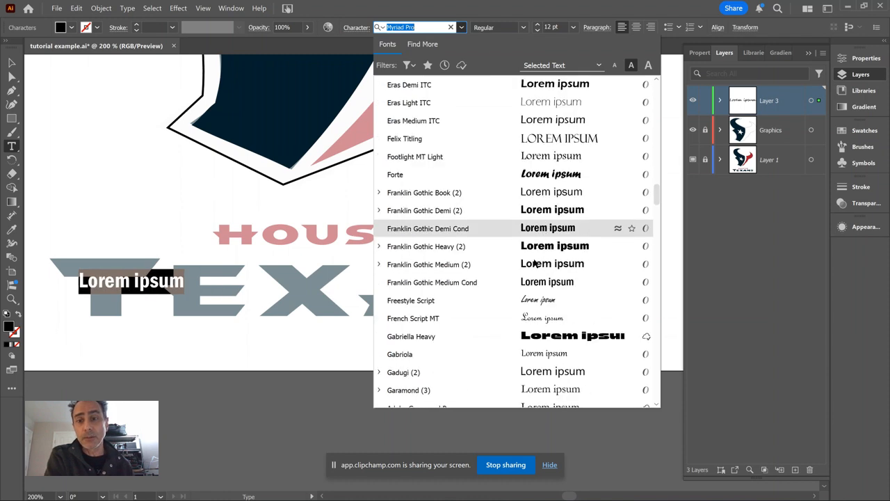
pyautogui.scroll(-2, 537, 261)
pyautogui.scroll(-3, 540, 266)
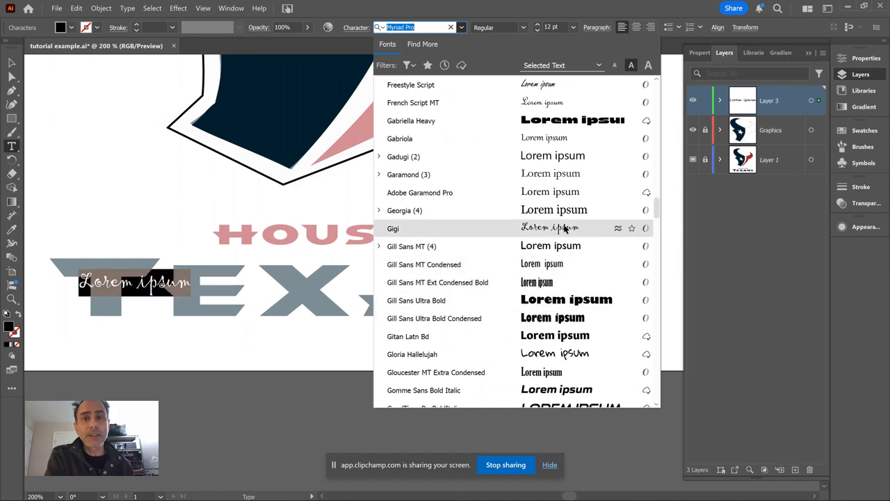
pyautogui.scroll(2, 564, 225)
pyautogui.scroll(8, 564, 225)
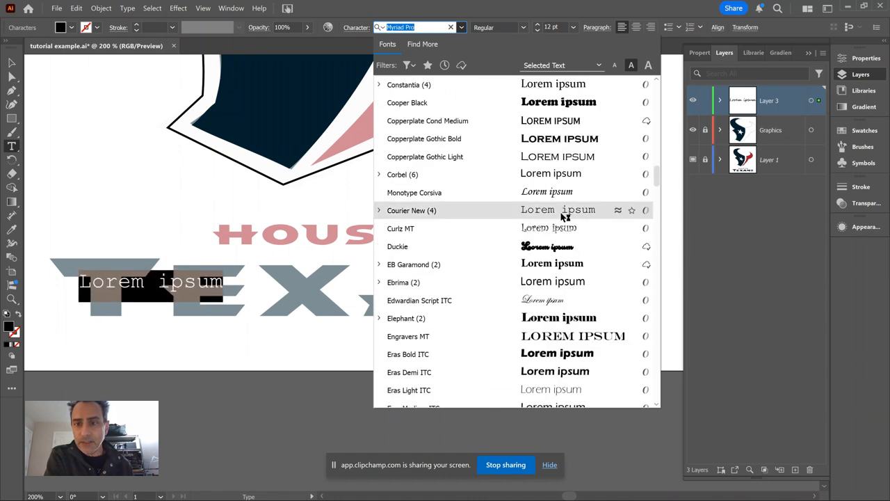
pyautogui.scroll(-4, 563, 210)
pyautogui.scroll(-6, 564, 214)
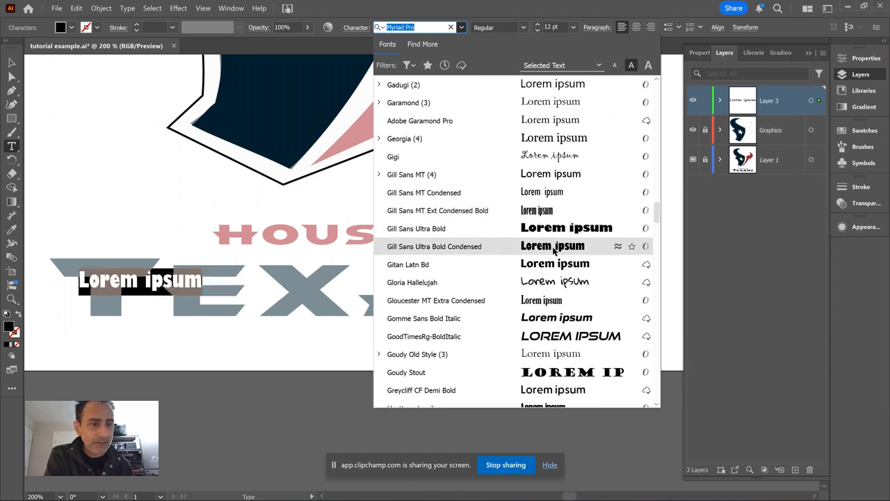
pyautogui.scroll(-8, 553, 249)
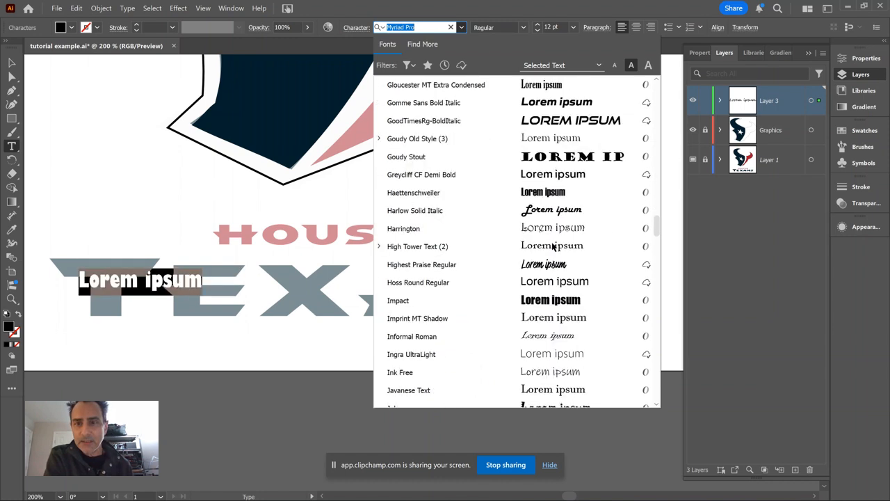
pyautogui.scroll(12, 555, 232)
pyautogui.scroll(13, 553, 232)
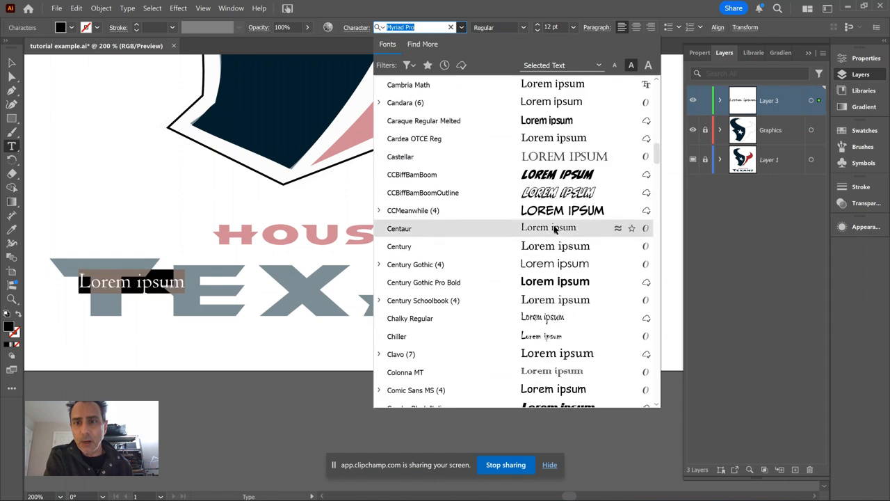
pyautogui.scroll(10, 554, 230)
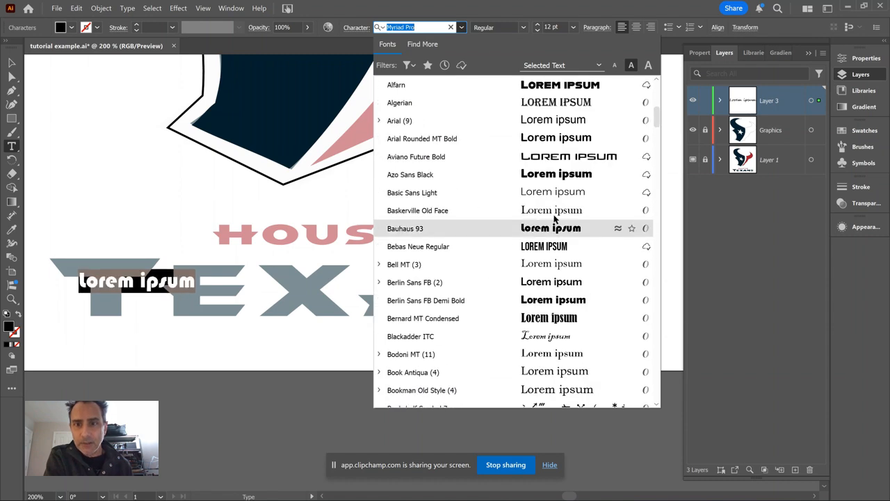
pyautogui.click(546, 87)
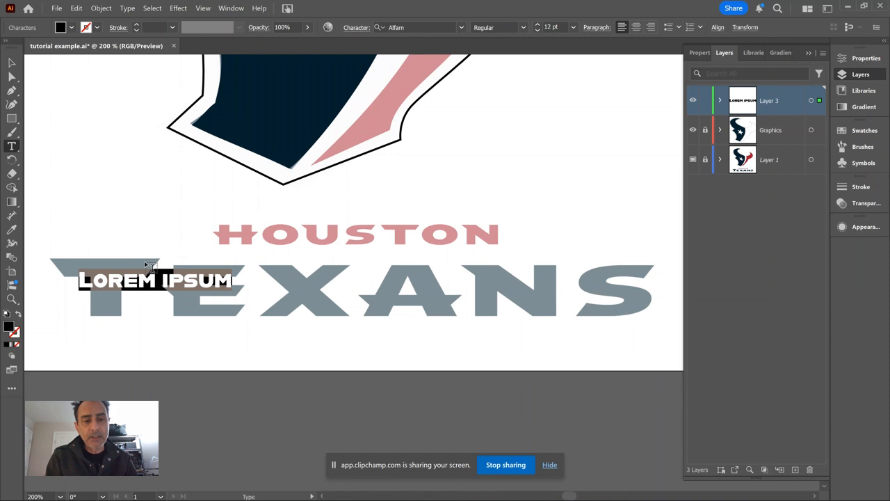
pyautogui.write('TEXANS')
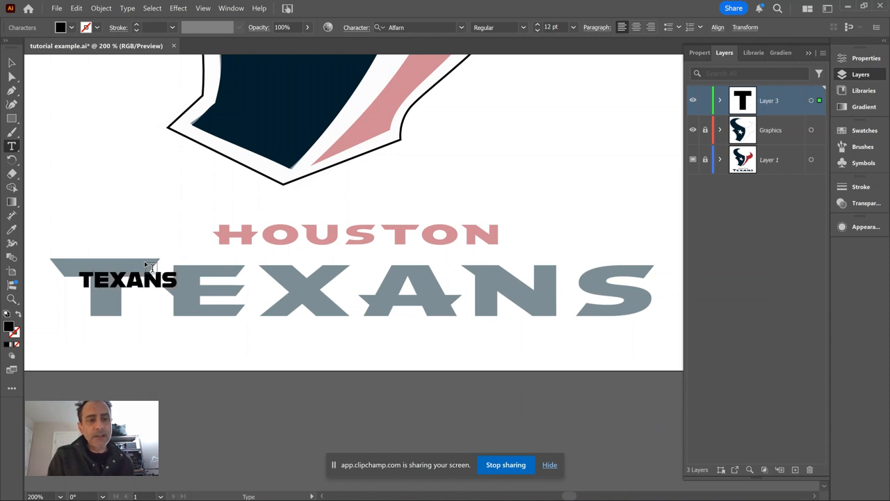
# Step: Set the font size of the TEXANS text object to 72 pt
pyautogui.click(573, 29)
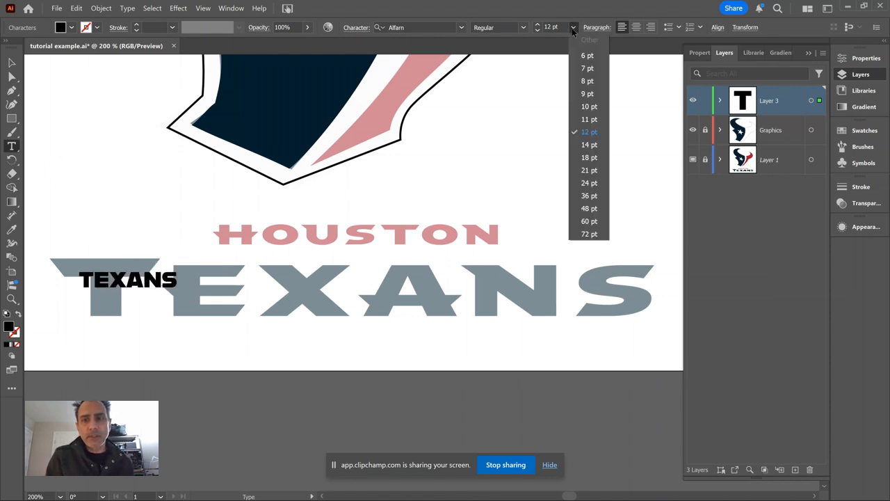
pyautogui.click(589, 195)
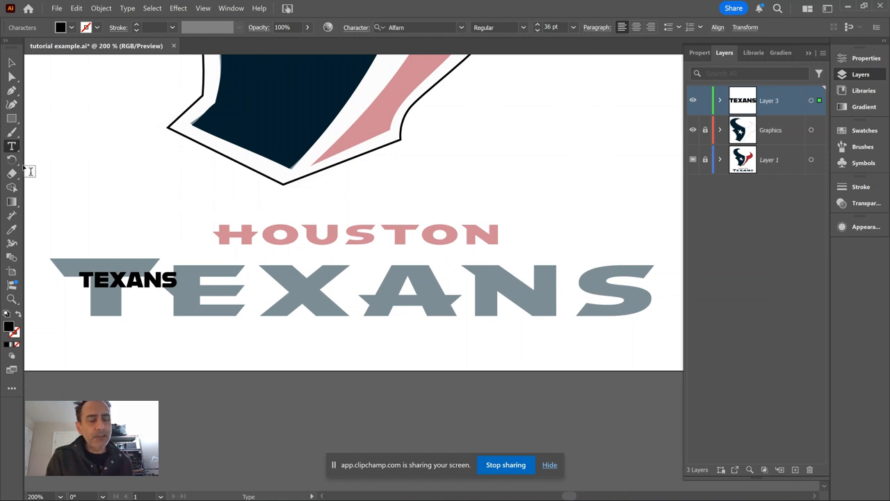
pyautogui.click(11, 62)
pyautogui.click(112, 281)
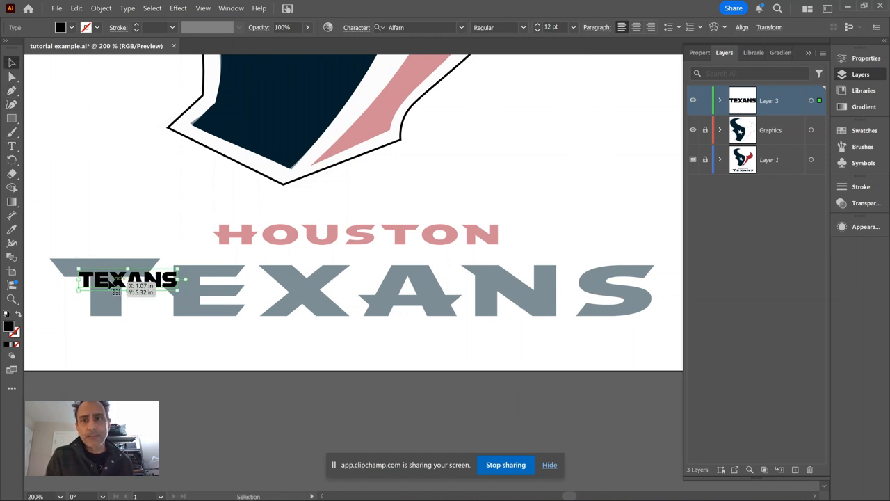
pyautogui.click(573, 28)
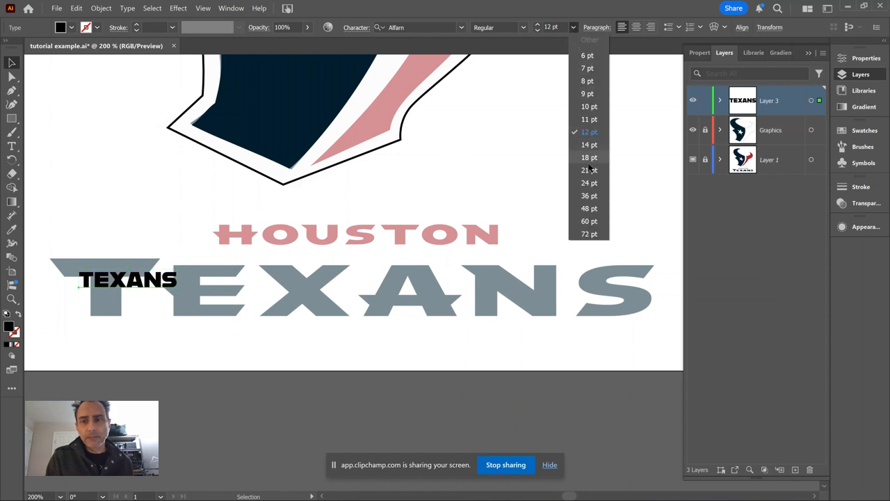
pyautogui.click(588, 234)
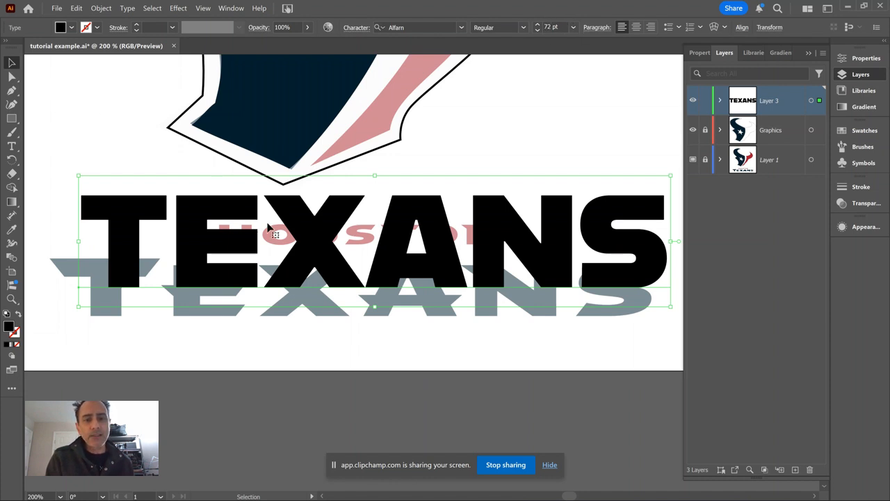
# Step: Align the TEXANS text over the reference lettering and reduce its height to match, keeping the width
pyautogui.moveTo(317, 247); pyautogui.dragTo(303, 275)
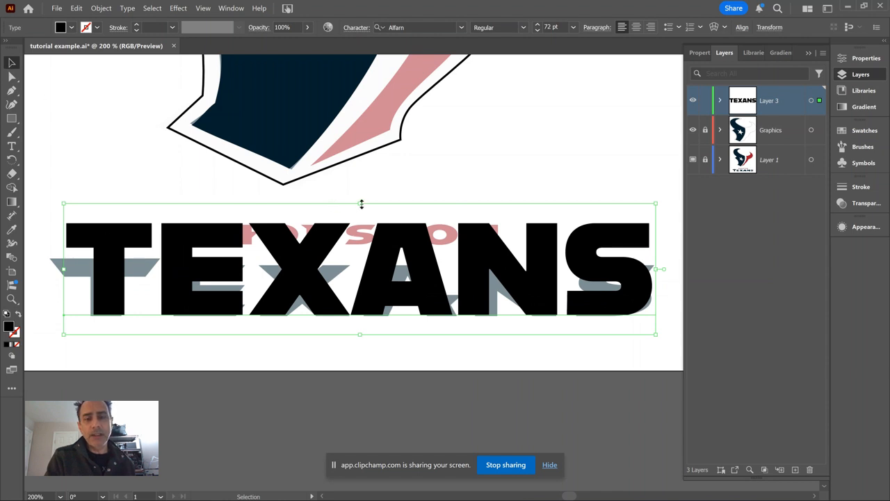
pyautogui.moveTo(359, 202); pyautogui.dragTo(360, 255)
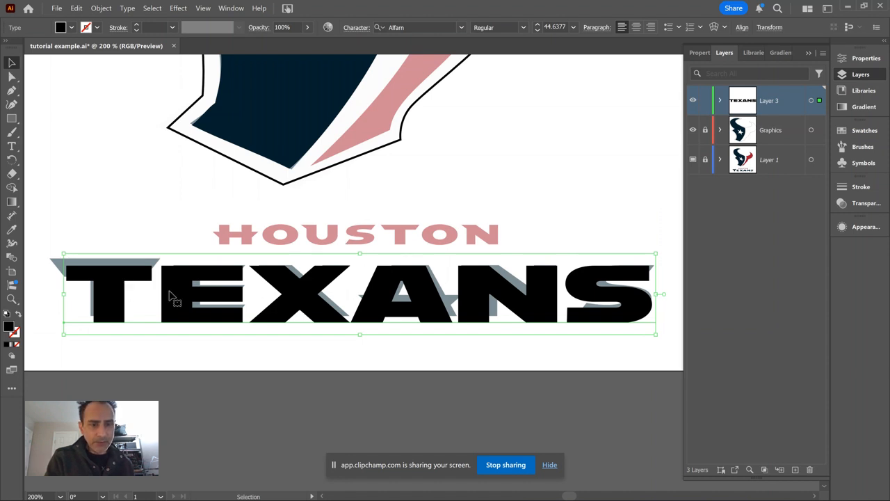
pyautogui.moveTo(288, 306); pyautogui.dragTo(284, 299)
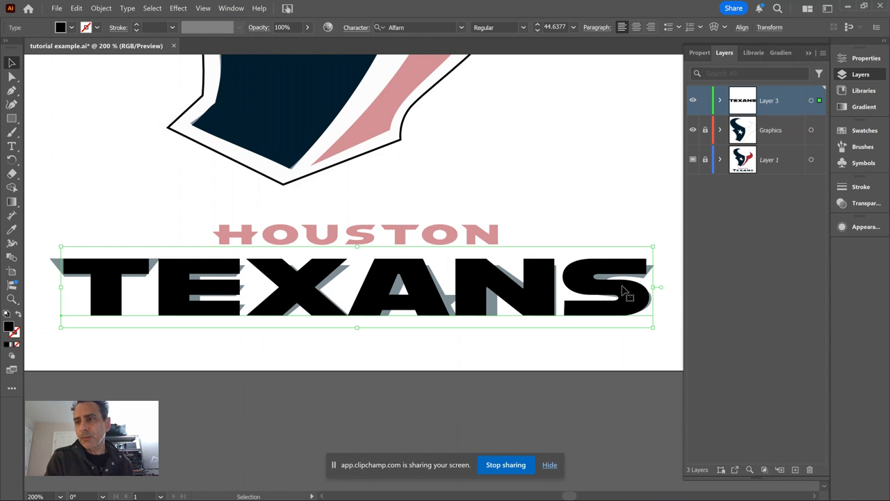
# Step: Set the tracking of the TEXANS text to 10
pyautogui.click(699, 54)
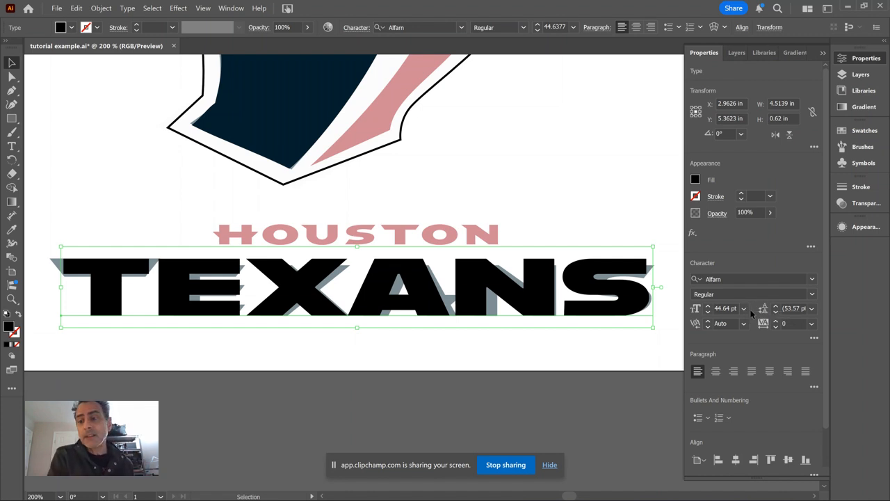
pyautogui.click(811, 325)
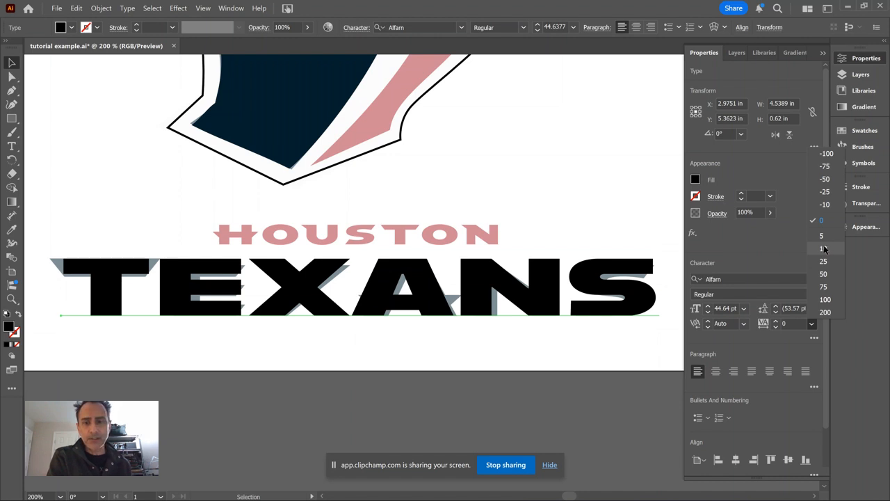
pyautogui.click(824, 248)
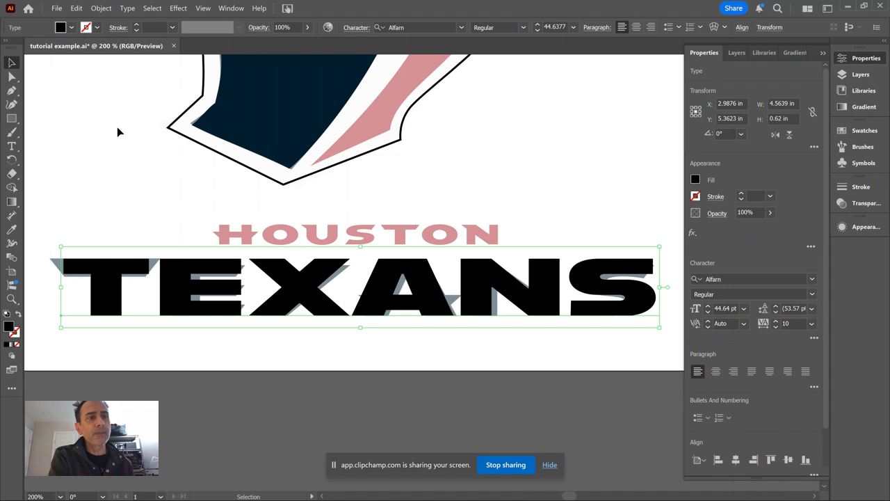
# Step: Convert the TEXANS text to outlines and rename its layer TEXT
pyautogui.click(127, 9)
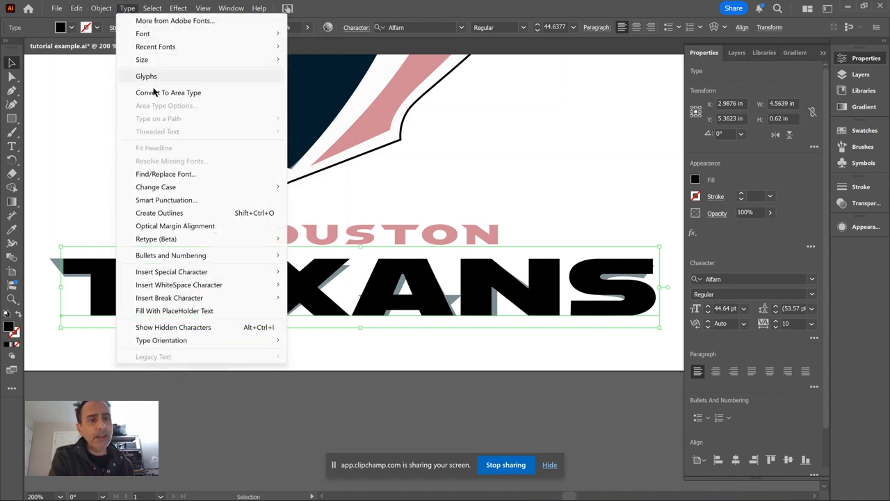
pyautogui.click(165, 215)
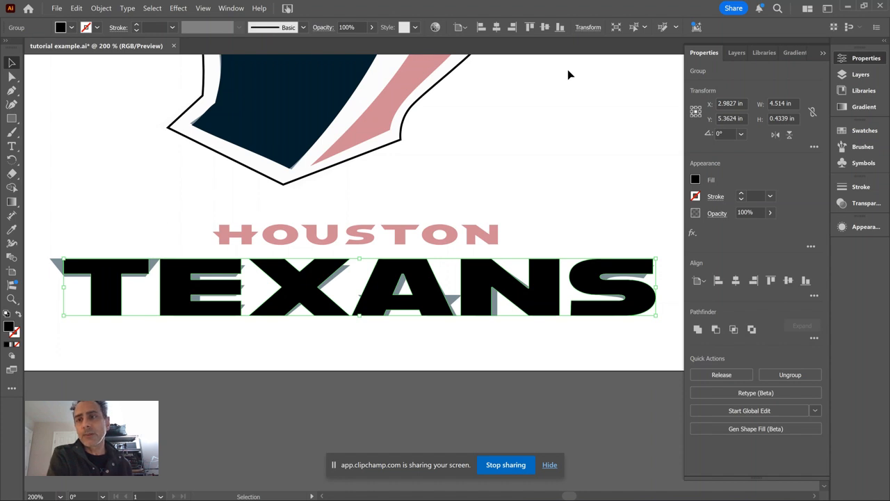
pyautogui.click(736, 58)
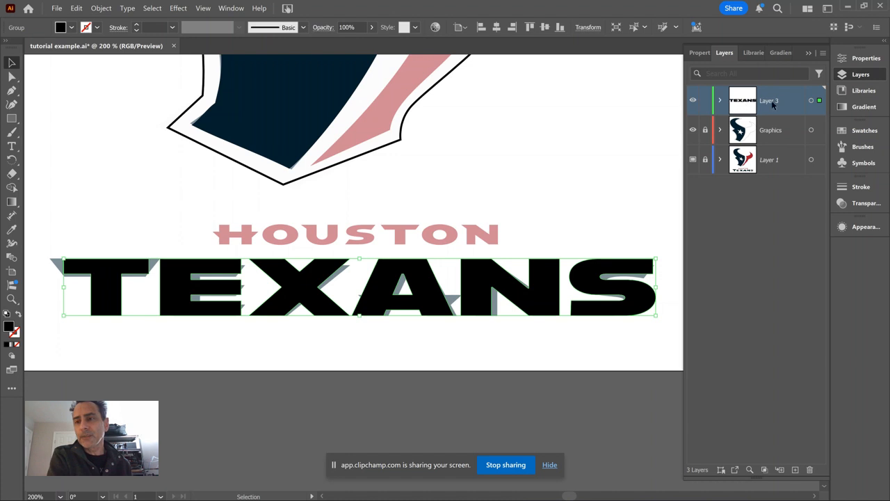
pyautogui.doubleClick(770, 101)
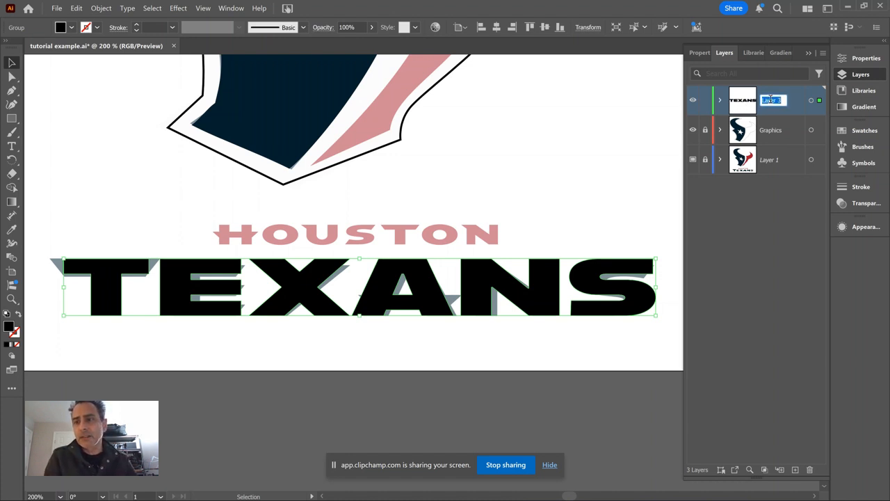
pyautogui.write('TEXT')
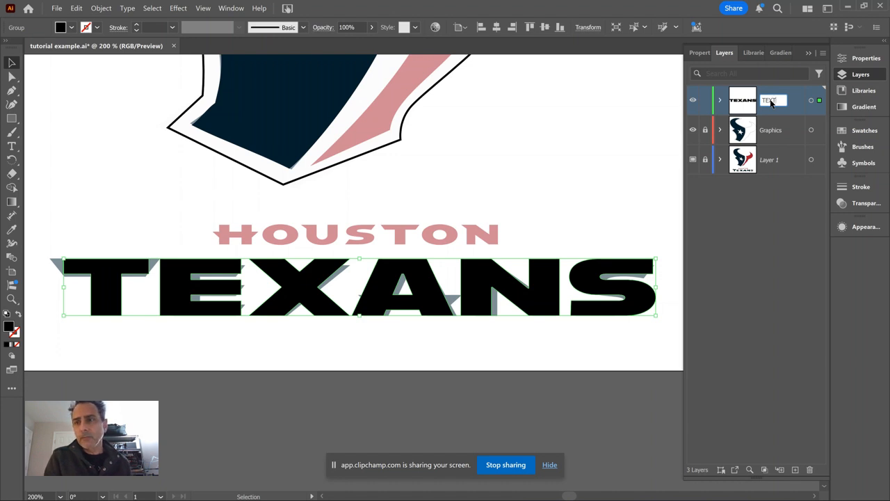
pyautogui.click(787, 260)
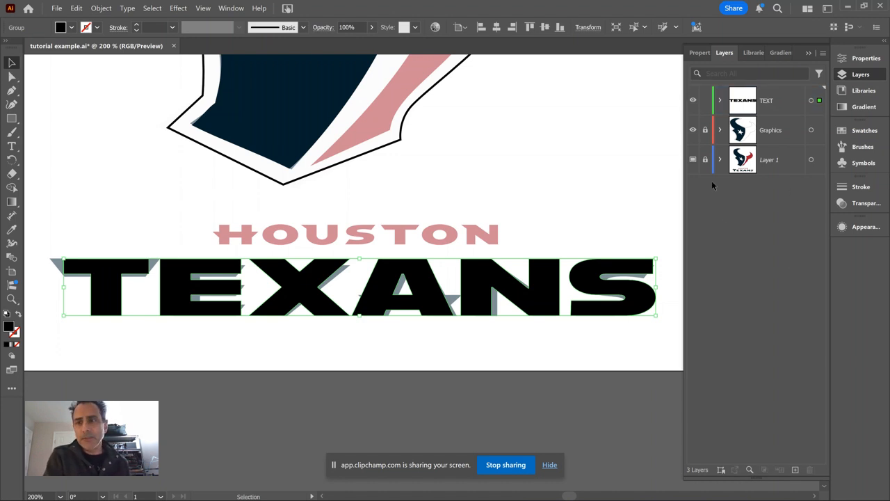
# Step: Release the outlined TEXANS group in the TEXT layer to separate layers in sequence, one per letter
pyautogui.click(720, 102)
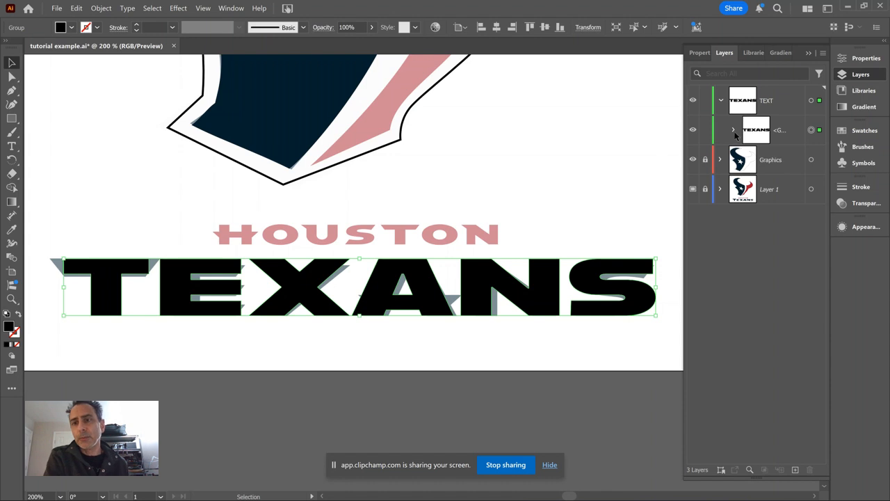
pyautogui.click(734, 131)
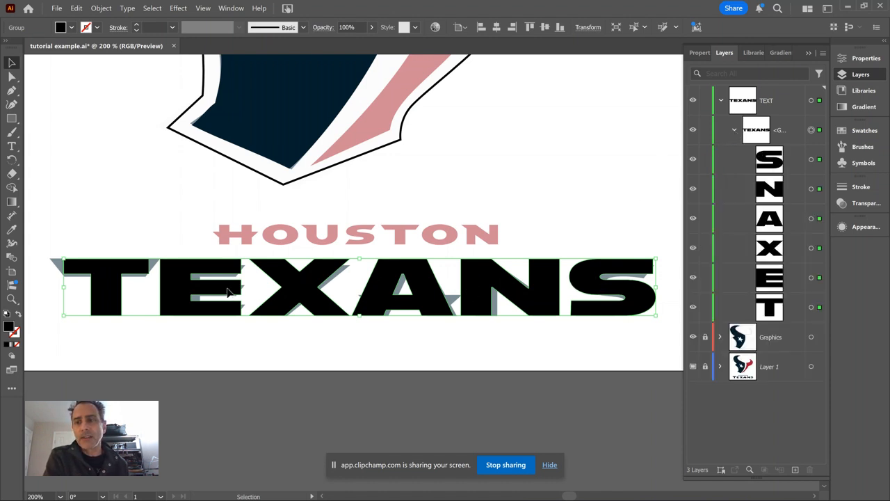
pyautogui.click(754, 136)
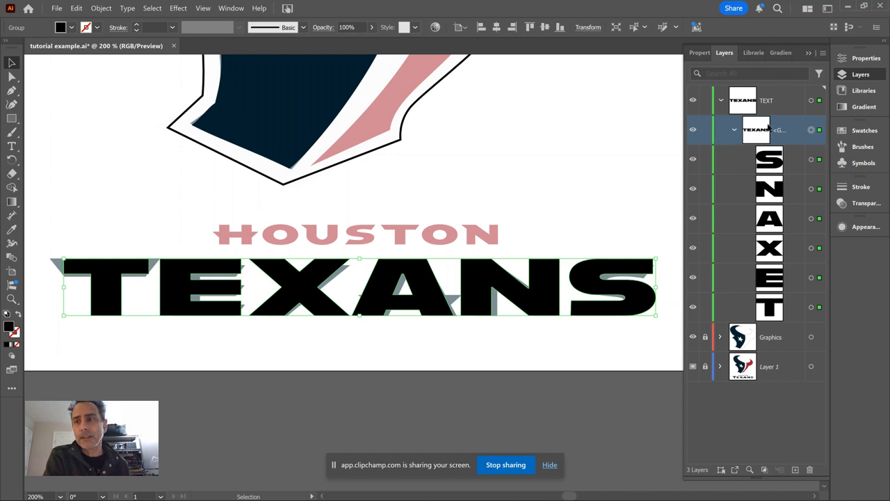
pyautogui.click(824, 54)
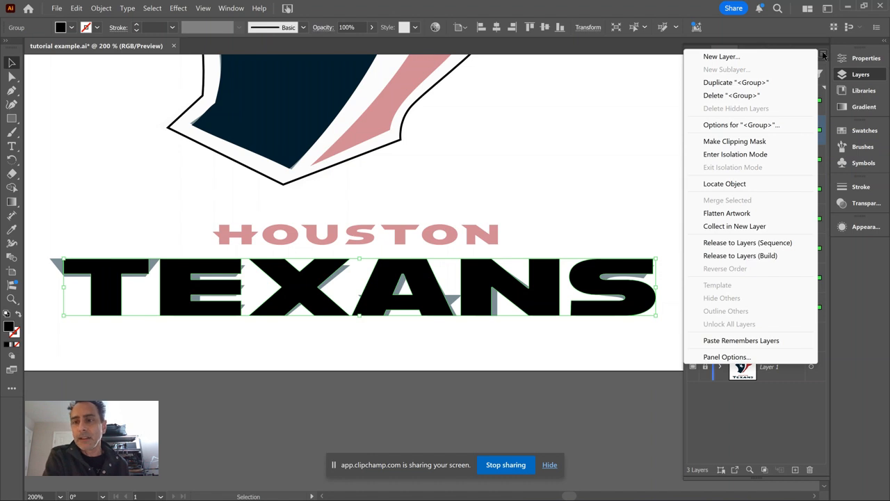
pyautogui.click(748, 243)
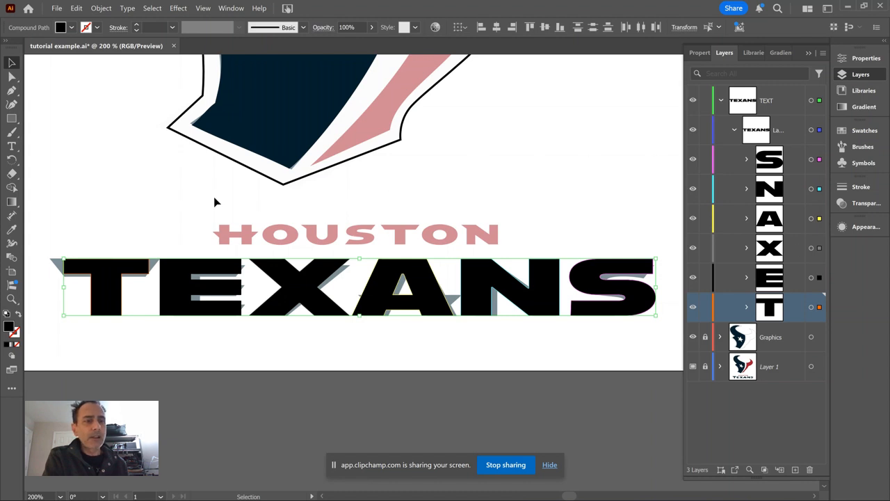
pyautogui.click(82, 121)
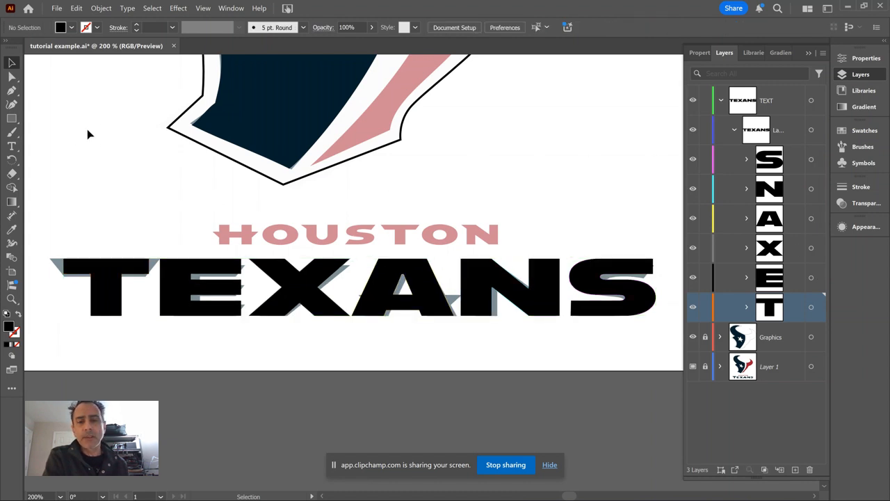
# Step: Move the letter T up out of the word and return it to its place over the reference
pyautogui.click(117, 297)
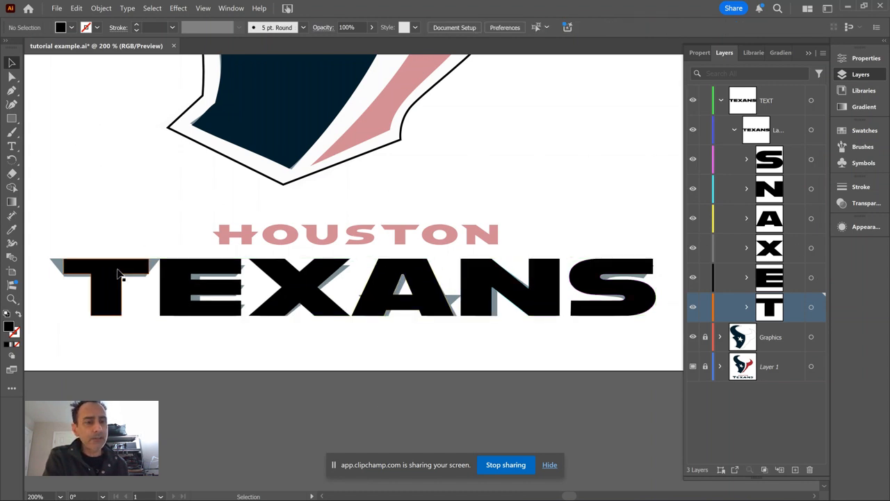
pyautogui.click(127, 270)
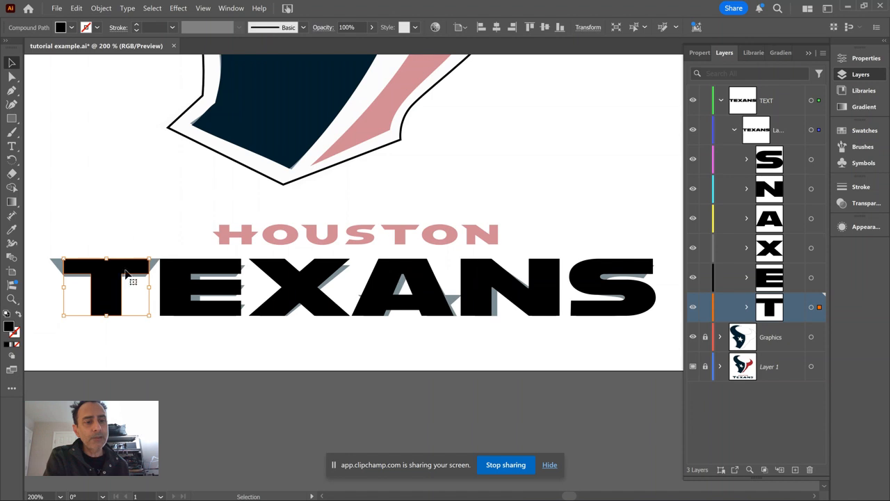
pyautogui.moveTo(118, 278); pyautogui.dragTo(129, 201)
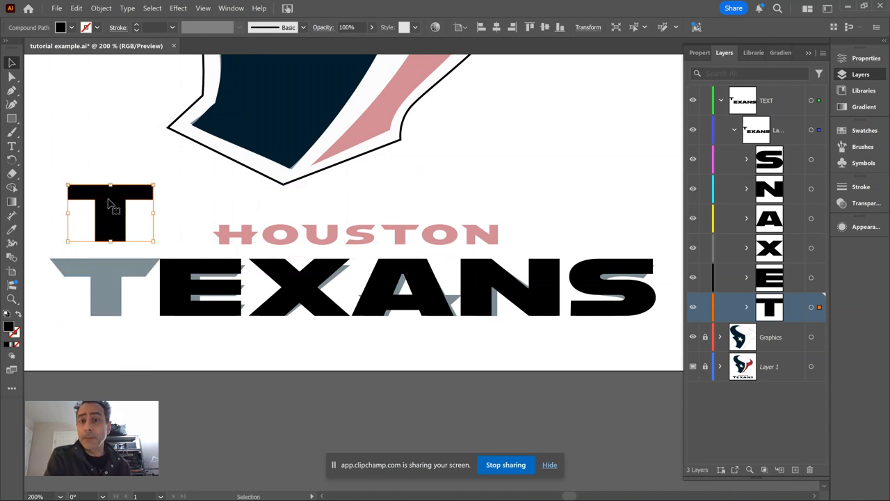
pyautogui.moveTo(116, 205); pyautogui.dragTo(108, 279)
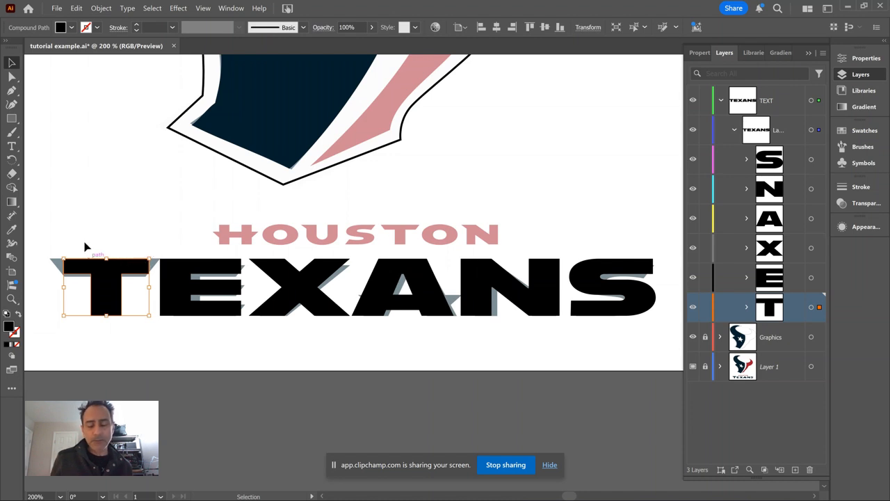
# Step: Give the letter T a black 1 pt stroke and no fill so the reference shows through it
pyautogui.press('a')
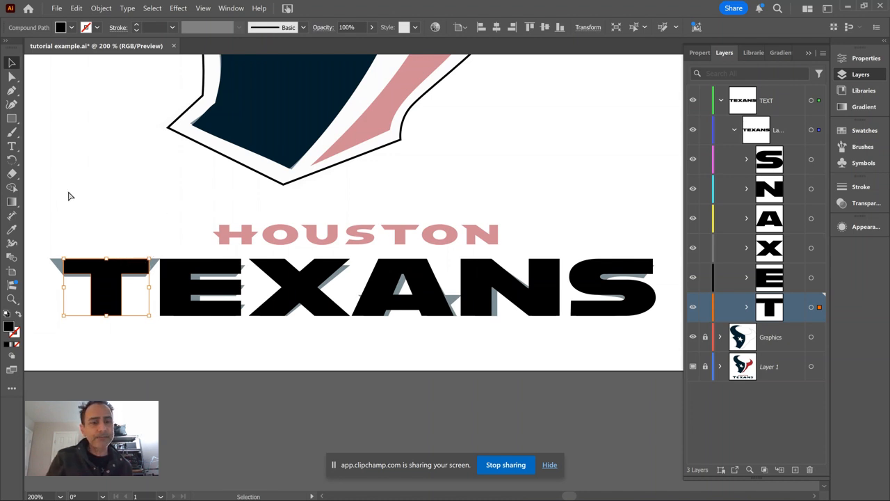
pyautogui.hotkey('ctrl', '=')
pyautogui.hotkey('ctrl', '=')
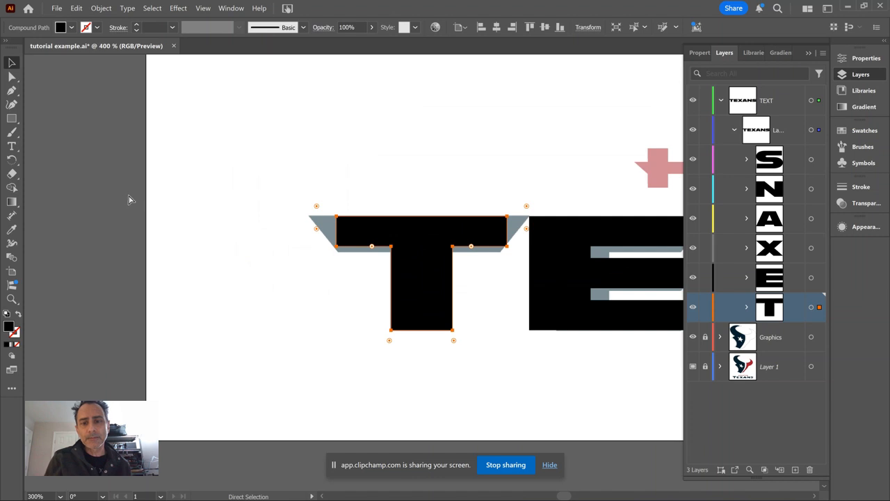
pyautogui.hotkey('ctrl', '=')
pyautogui.press('v')
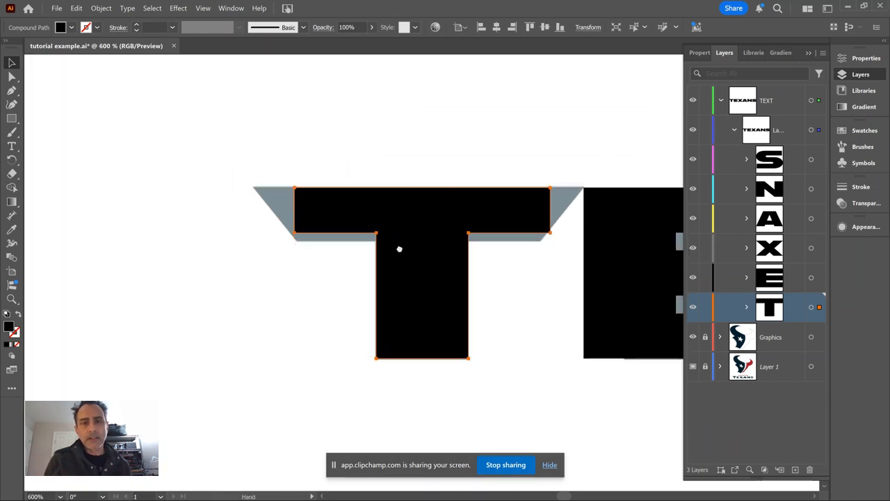
pyautogui.hotkey('ctrl', '=')
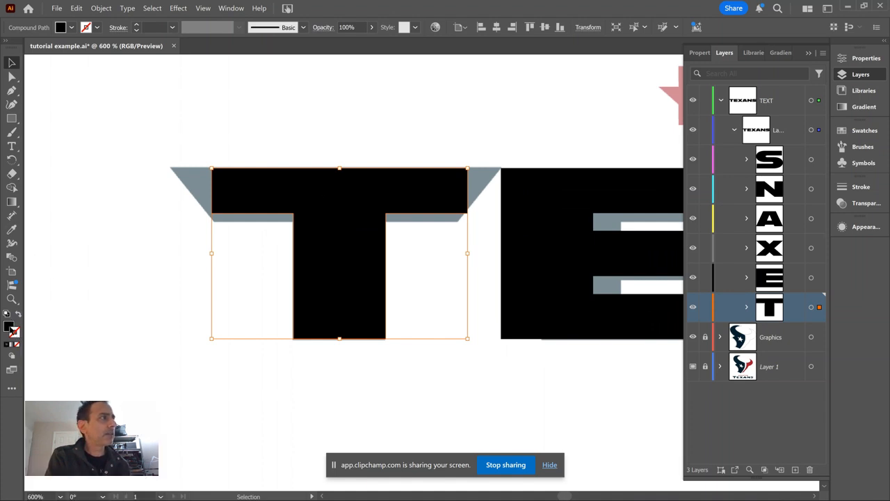
pyautogui.moveTo(128, 243); pyautogui.dragTo(75, 82)
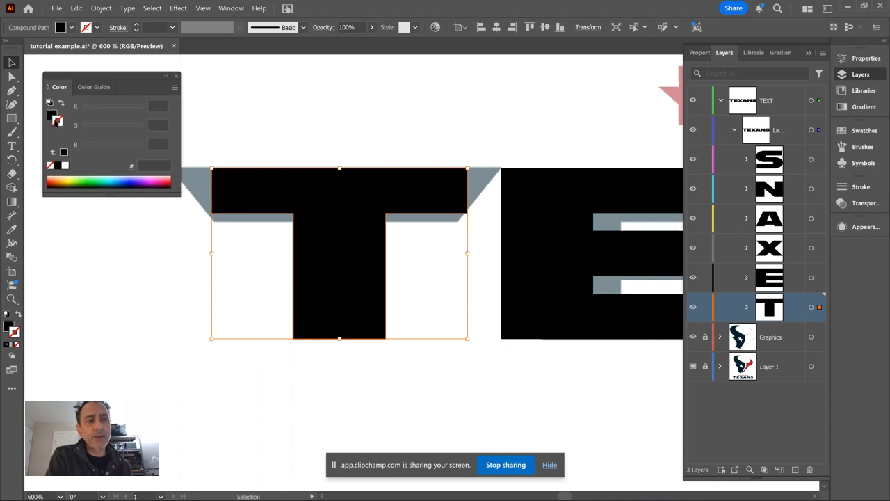
pyautogui.click(57, 167)
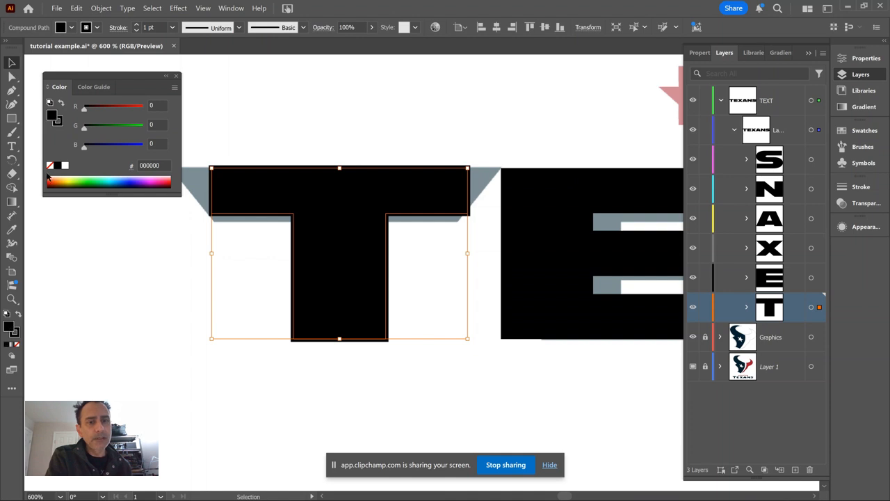
pyautogui.click(49, 167)
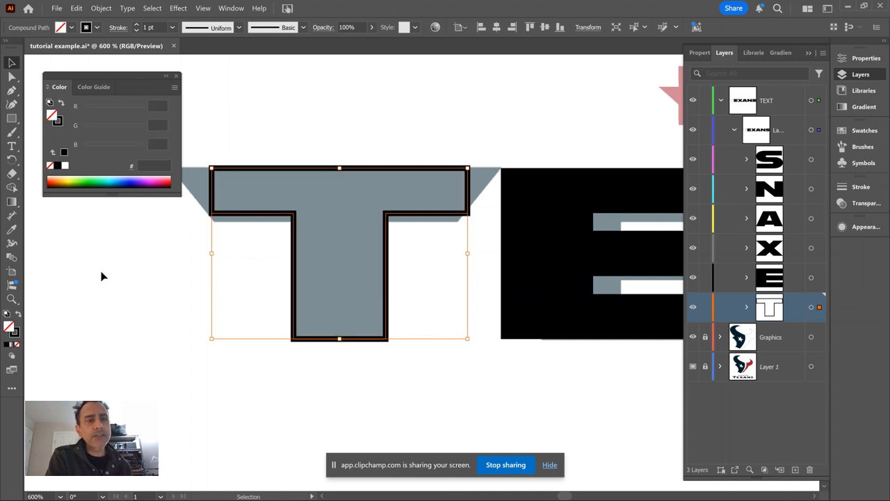
pyautogui.click(165, 76)
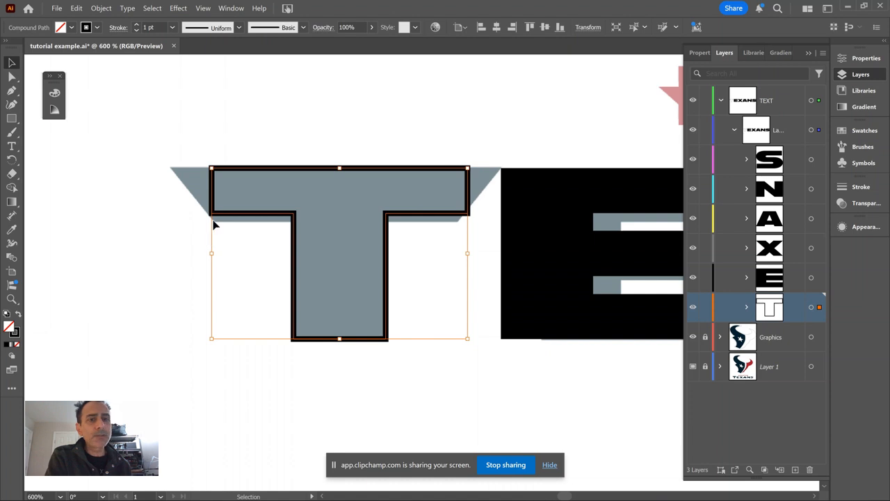
# Step: Reshape the T by moving the anchor points of its crossbar onto the slanted ends and lower edge of the reference letter
pyautogui.click(11, 77)
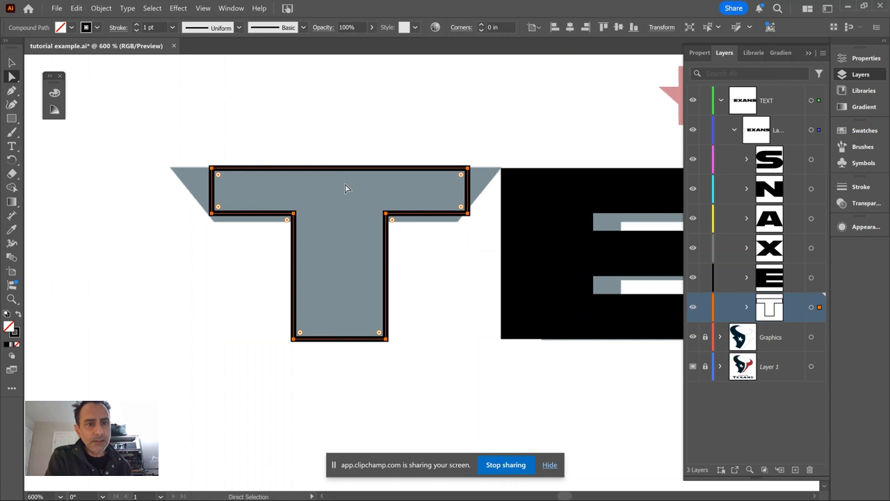
pyautogui.moveTo(211, 172); pyautogui.dragTo(213, 174)
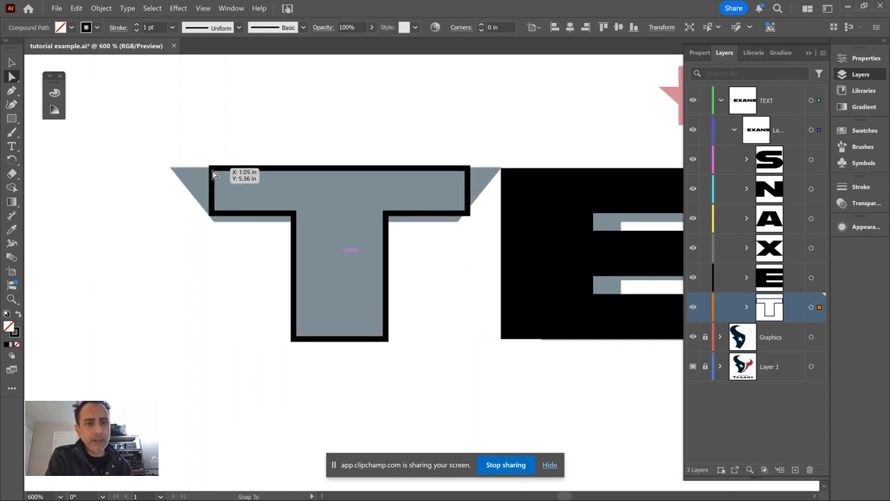
pyautogui.click(212, 169)
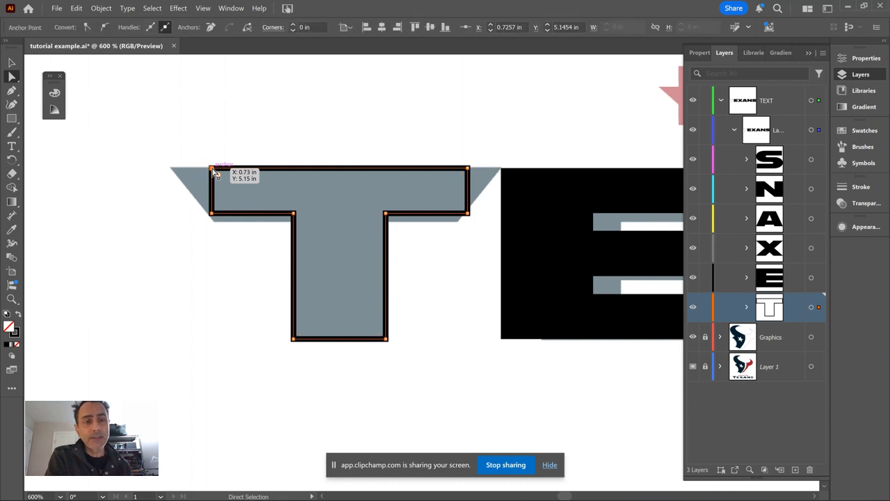
pyautogui.moveTo(212, 170); pyautogui.dragTo(215, 222)
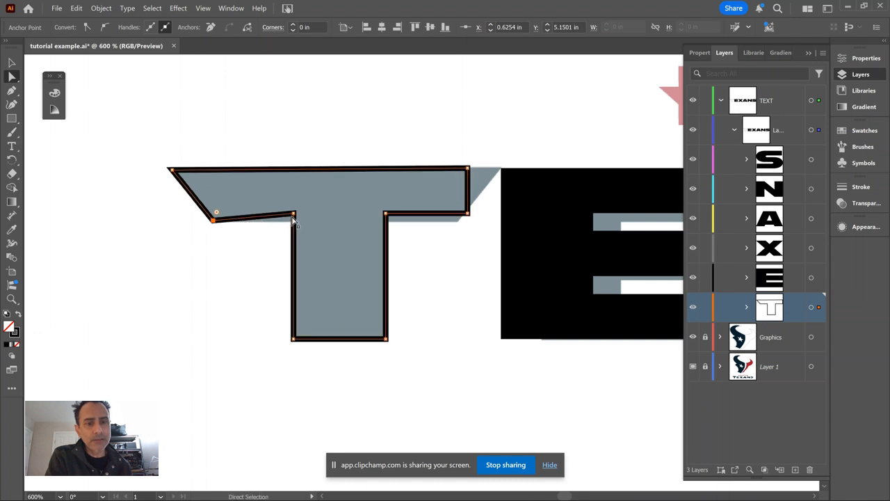
pyautogui.moveTo(293, 215); pyautogui.dragTo(293, 221)
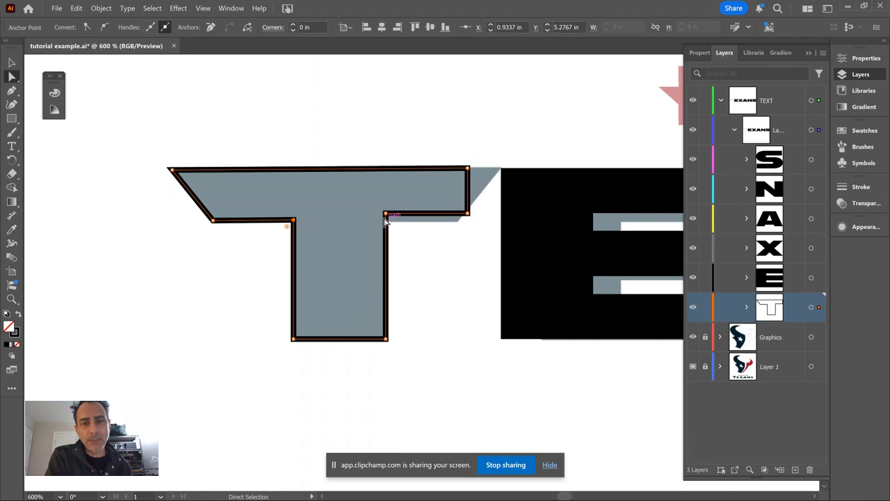
pyautogui.moveTo(385, 215); pyautogui.dragTo(386, 221)
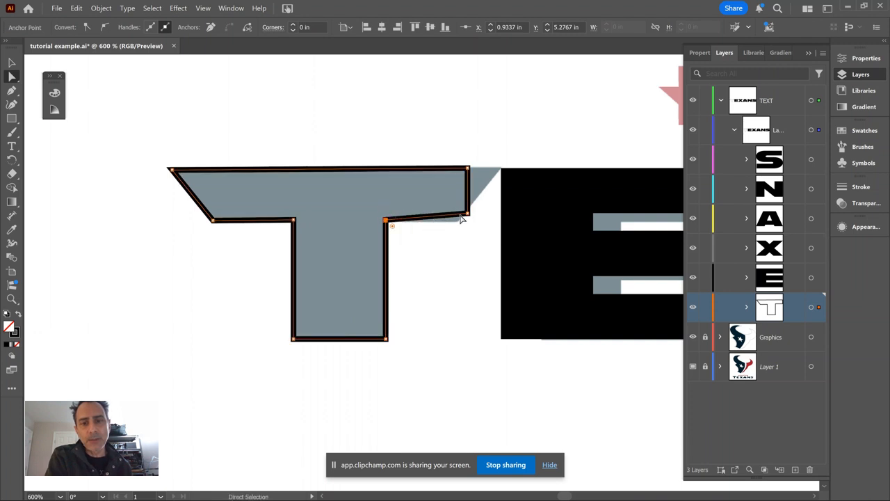
pyautogui.moveTo(466, 213); pyautogui.dragTo(457, 220)
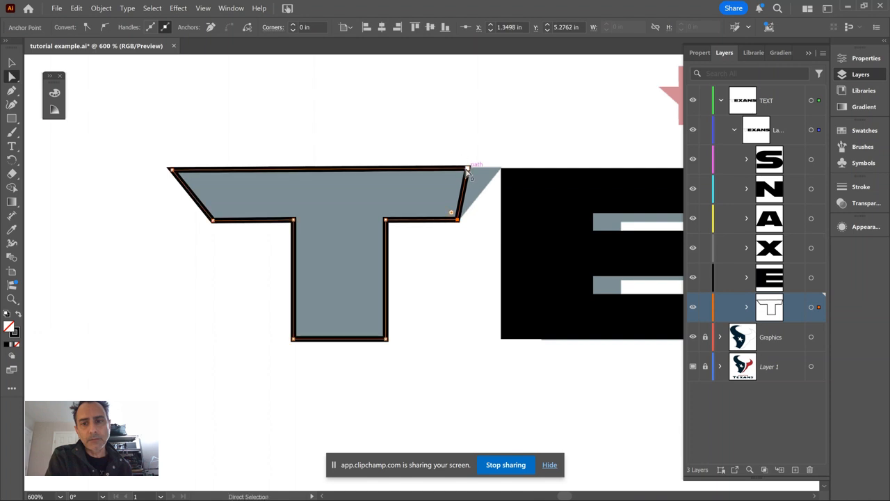
pyautogui.moveTo(466, 170); pyautogui.dragTo(497, 172)
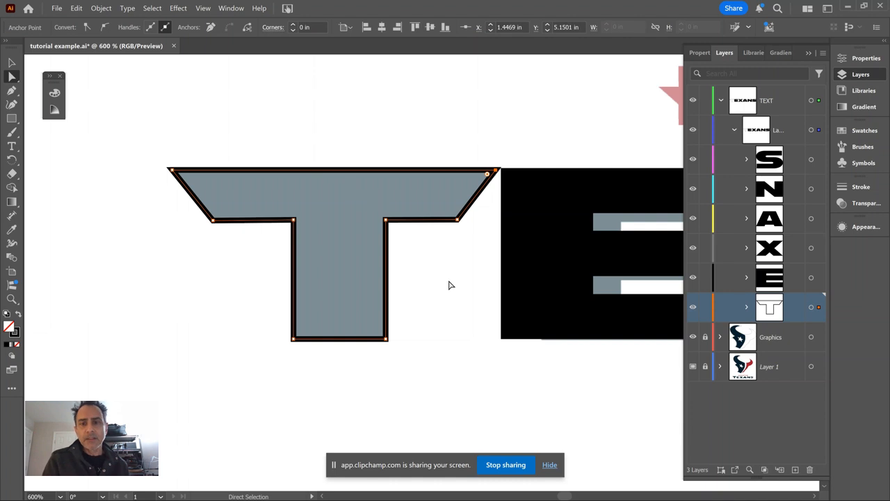
# Step: Give the letter A a black 1 pt stroke and no fill so the reference shows through it
pyautogui.moveTo(453, 292); pyautogui.dragTo(186, 268)
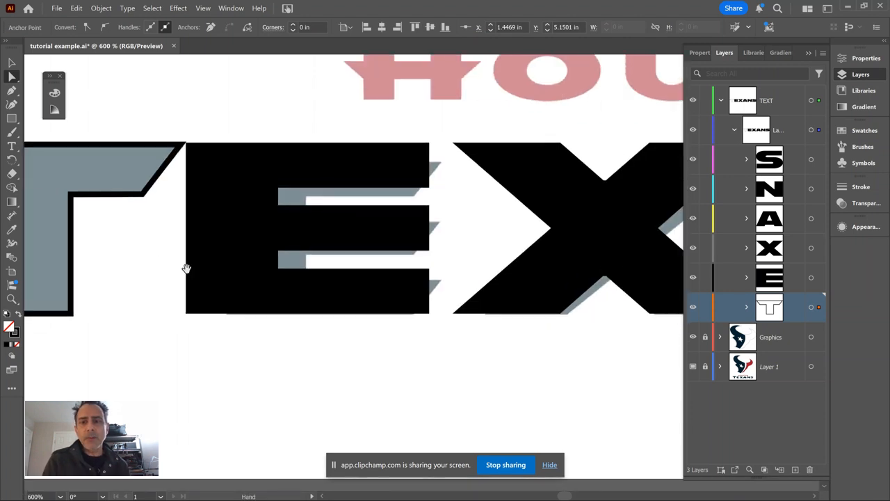
pyautogui.moveTo(592, 323); pyautogui.dragTo(457, 338)
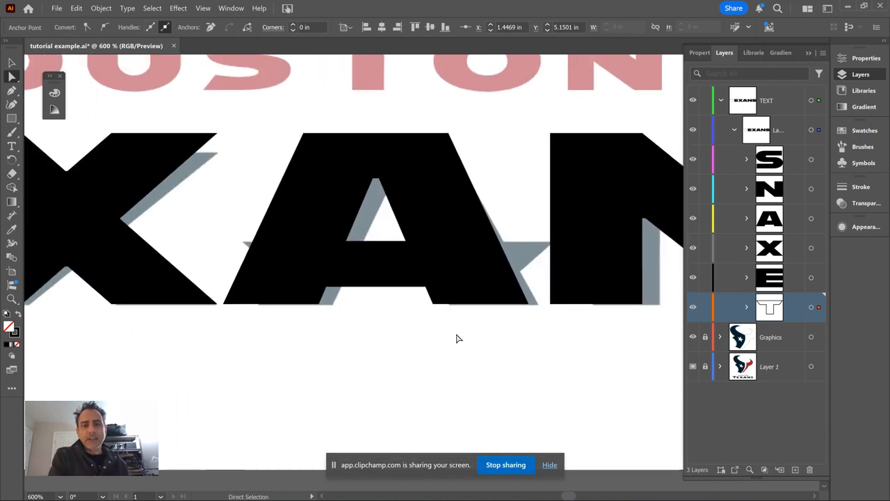
pyautogui.click(408, 154)
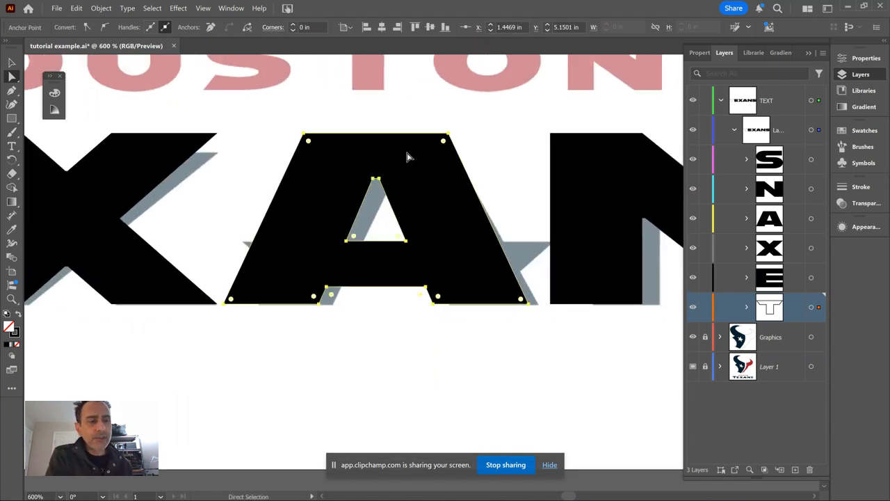
pyautogui.click(17, 337)
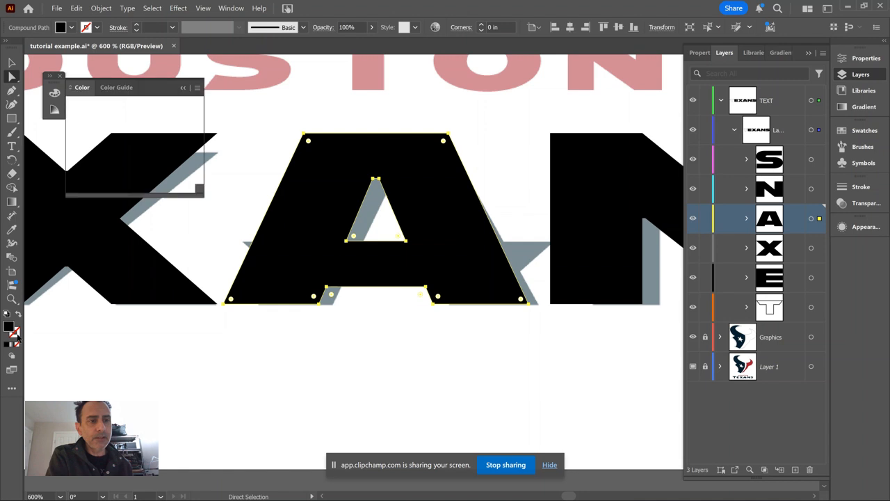
pyautogui.click(80, 166)
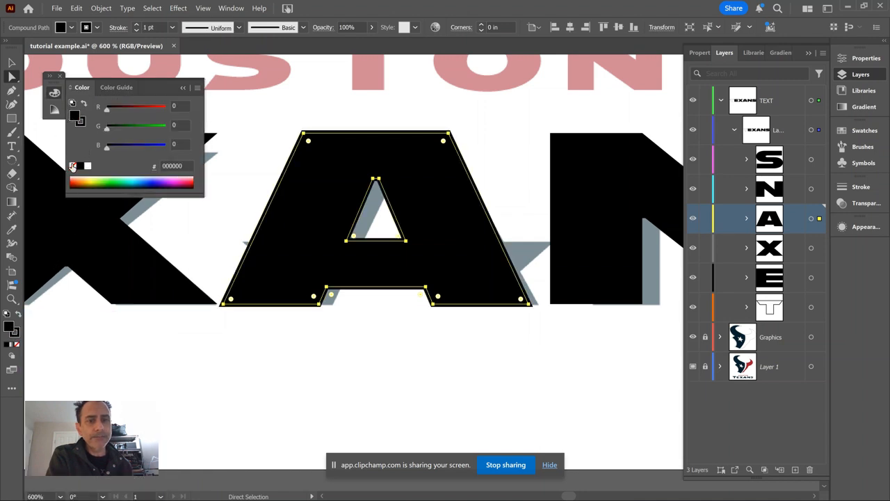
pyautogui.click(72, 165)
pyautogui.click(376, 202)
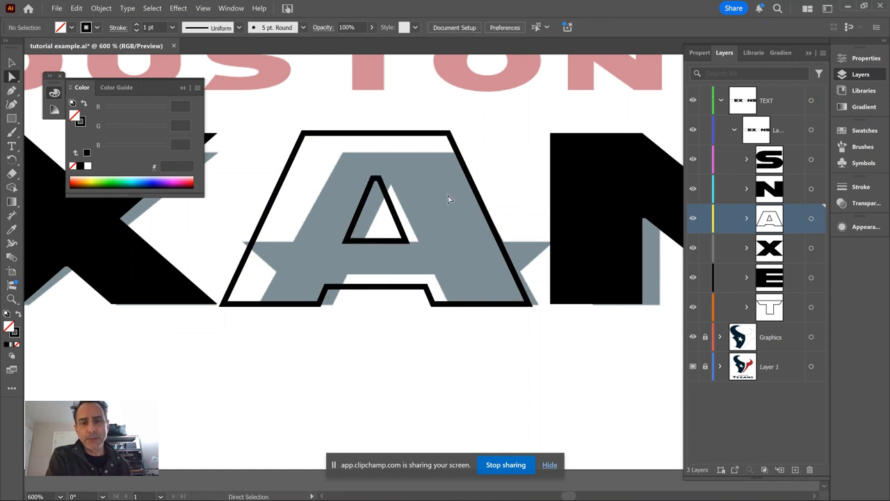
# Step: Move the A over its reference letter and raise the two upper anchor points of its lower notch onto the reference edge
pyautogui.moveTo(382, 133)
pyautogui.mouseDown()
pyautogui.moveTo(372, 279)
pyautogui.moveTo(345, 273)
pyautogui.moveTo(376, 260)
pyautogui.moveTo(405, 198)
pyautogui.moveTo(391, 140)
pyautogui.moveTo(381, 137)
pyautogui.mouseUp()
pyautogui.click(11, 62)
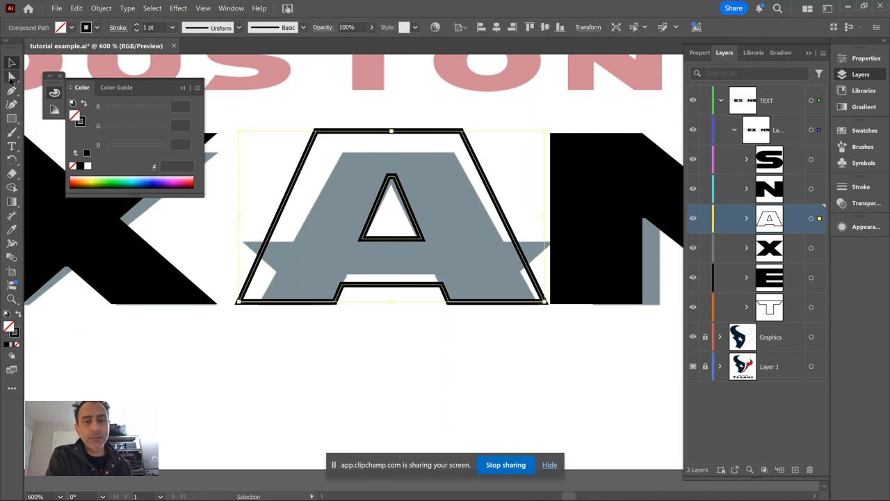
pyautogui.click(11, 77)
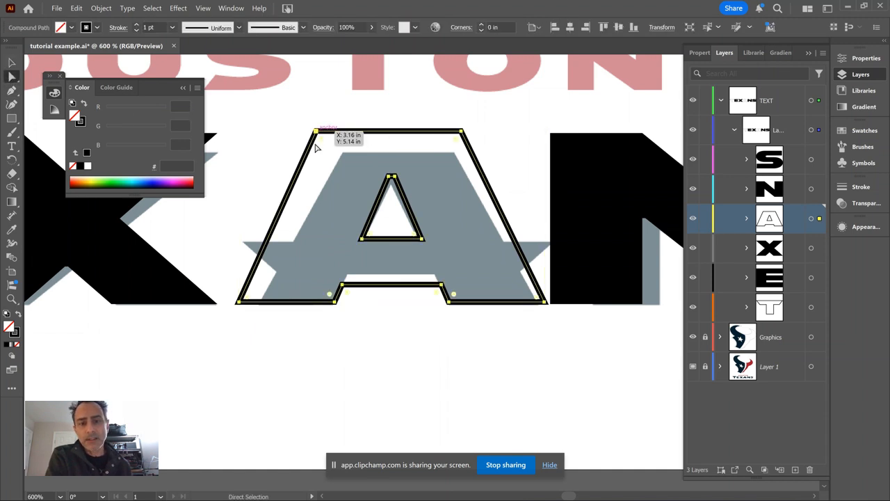
pyautogui.click(342, 285)
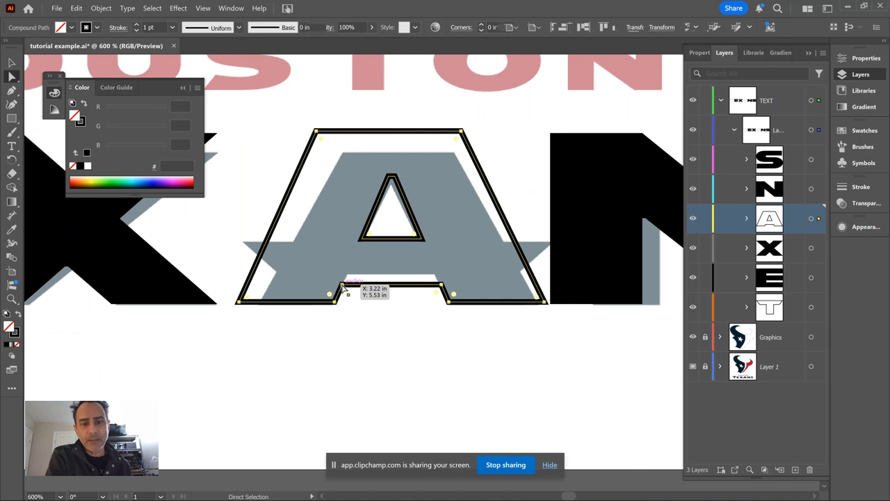
pyautogui.moveTo(348, 287); pyautogui.dragTo(347, 276)
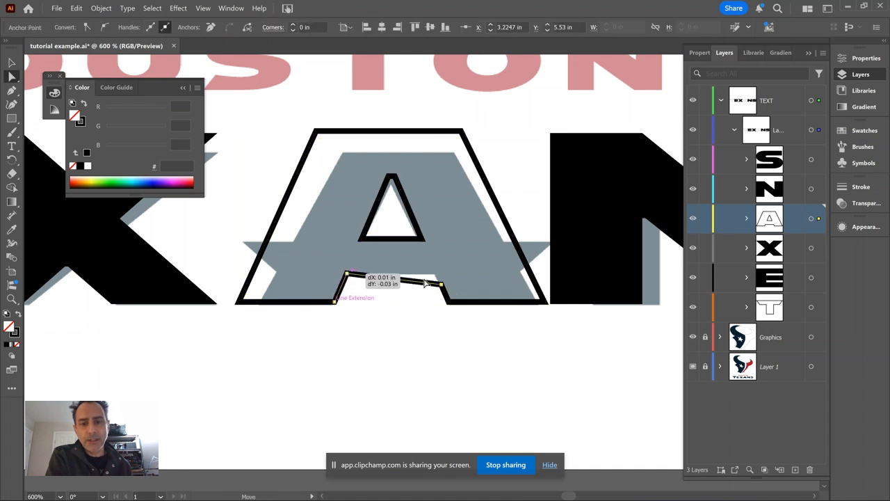
pyautogui.moveTo(441, 285); pyautogui.dragTo(431, 271)
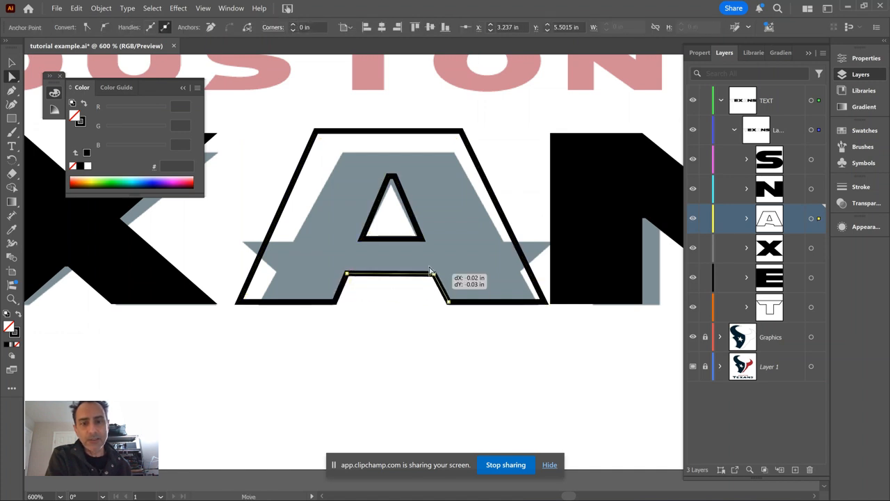
# Step: Turn the A's inner opening into a triangle by deleting one top anchor point, closing the path and moving the apex onto the reference
pyautogui.moveTo(388, 177)
pyautogui.mouseDown()
pyautogui.moveTo(380, 176)
pyautogui.moveTo(400, 182)
pyautogui.mouseUp()
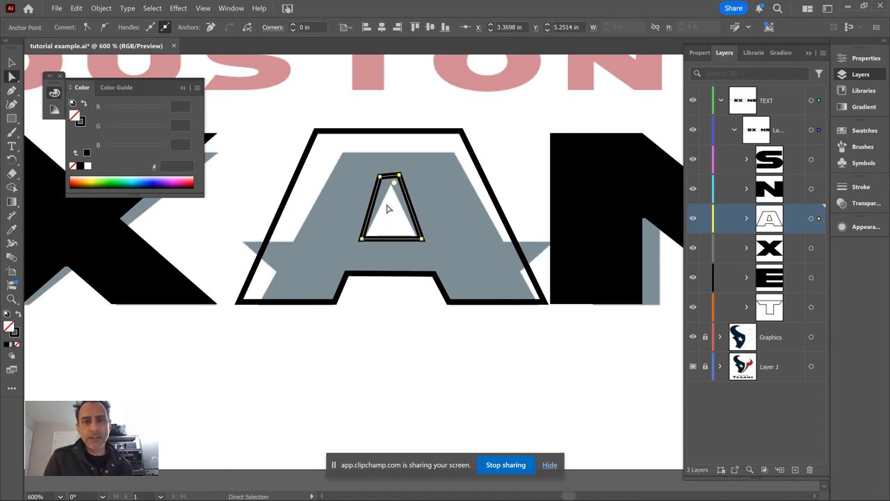
pyautogui.press('Delete')
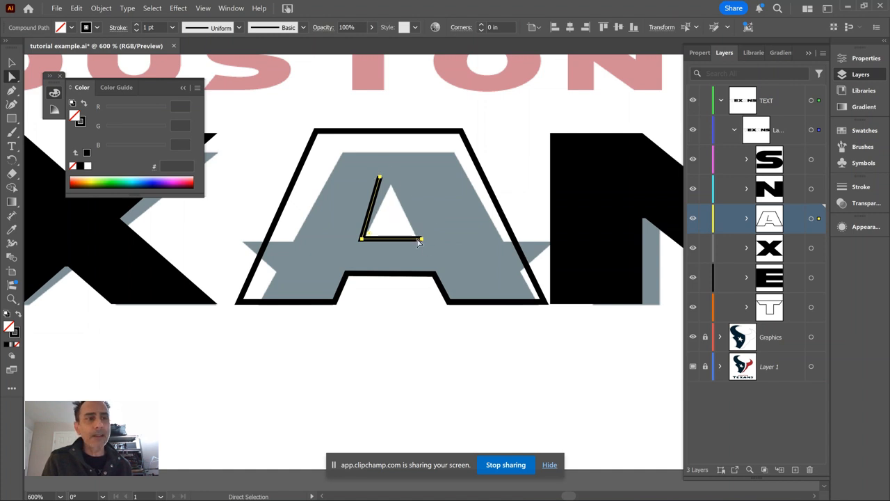
pyautogui.click(12, 90)
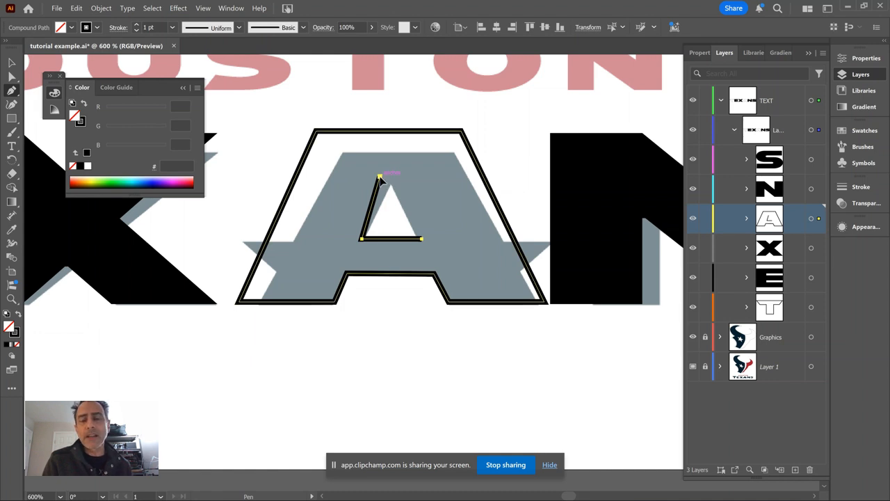
pyautogui.click(379, 179)
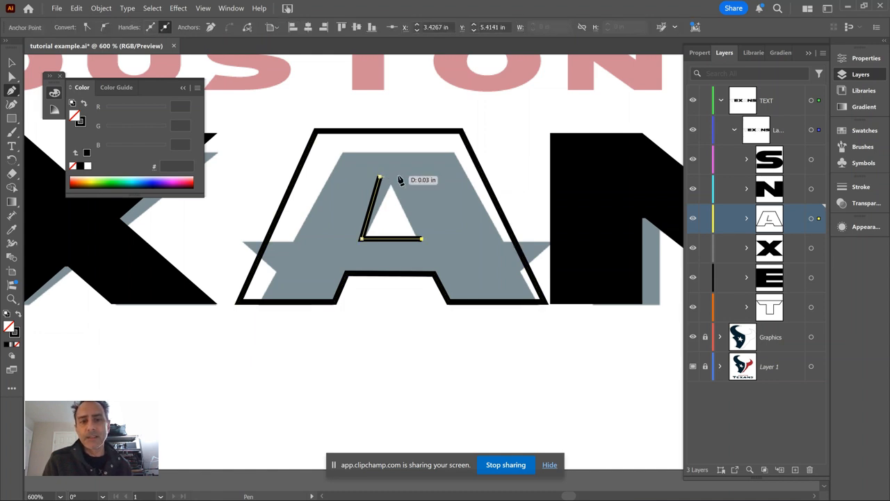
pyautogui.click(421, 240)
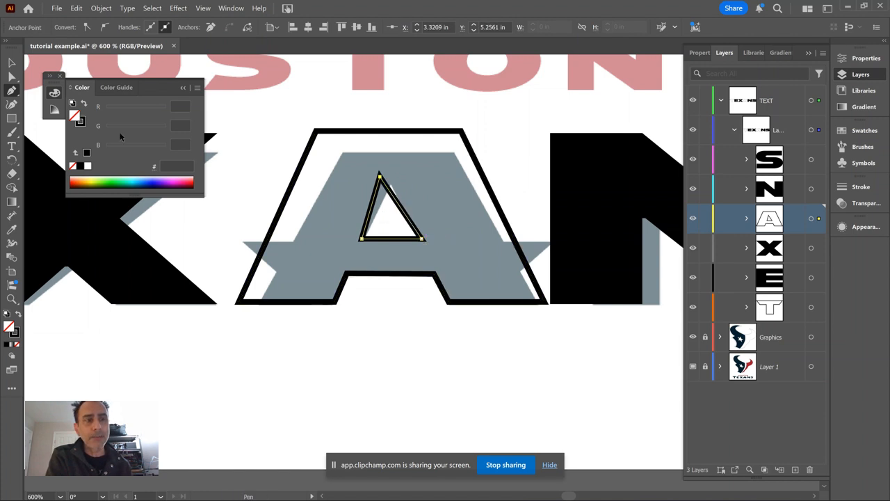
pyautogui.click(11, 77)
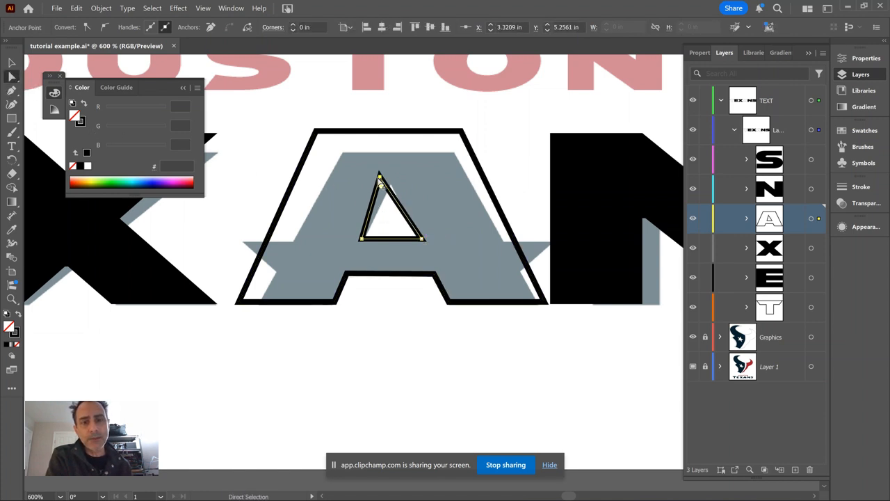
pyautogui.moveTo(381, 179); pyautogui.dragTo(391, 184)
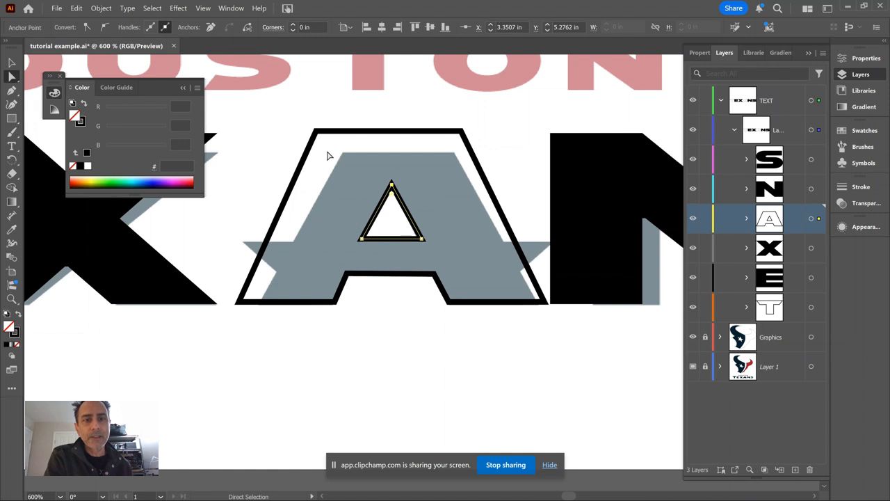
# Step: Move the A's two upper corners and two outer foot corners onto the corresponding corners of the reference letter
pyautogui.click(319, 132)
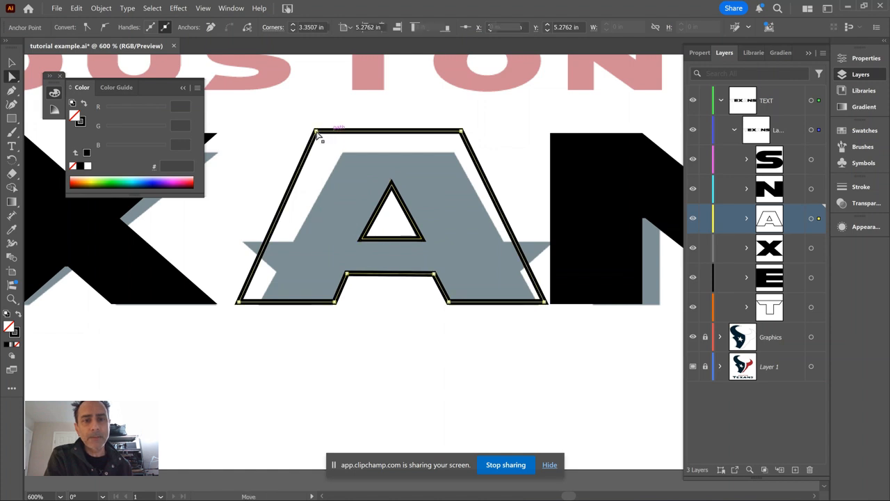
pyautogui.moveTo(318, 133); pyautogui.dragTo(343, 155)
pyautogui.moveTo(239, 304); pyautogui.dragTo(266, 304)
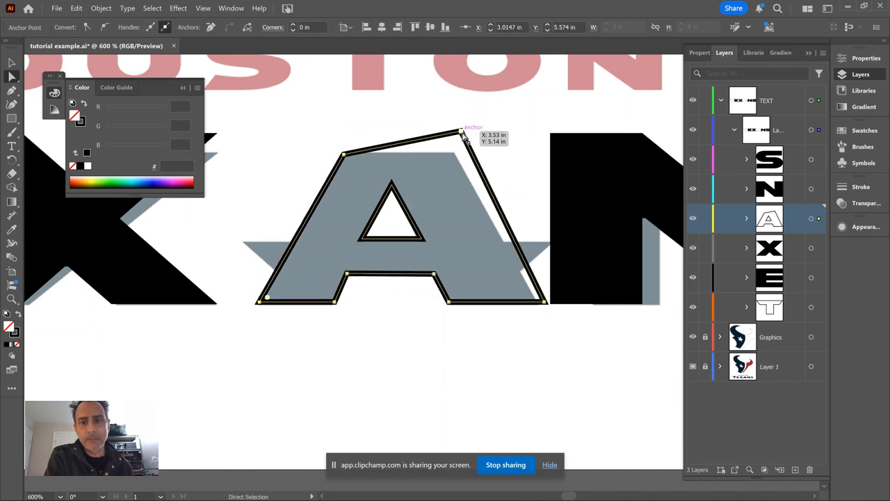
pyautogui.moveTo(462, 134); pyautogui.dragTo(453, 152)
pyautogui.moveTo(548, 303); pyautogui.dragTo(535, 301)
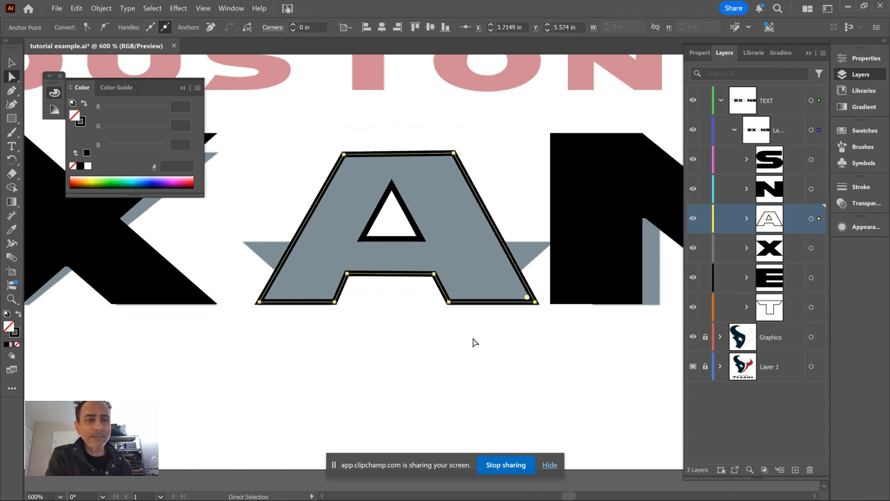
# Step: Add three anchor points on the A's left outer edge: at both ends of the star tip's base and midway between them
pyautogui.click(284, 262)
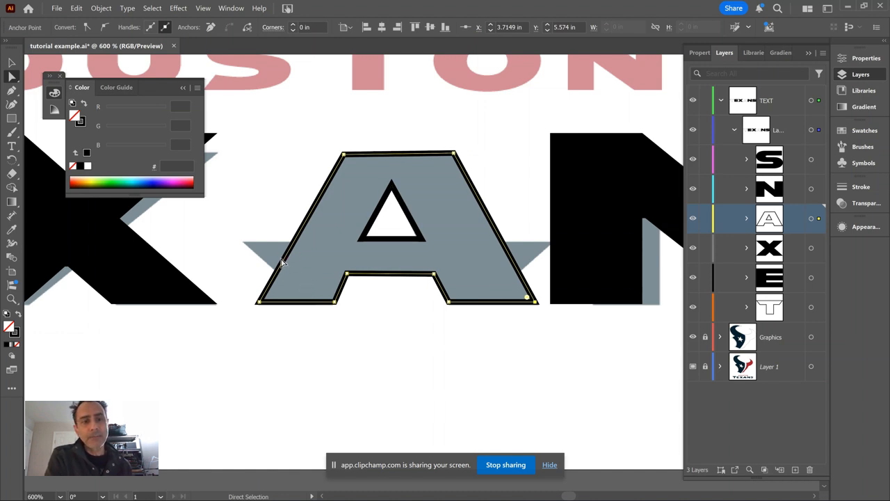
pyautogui.click(11, 90)
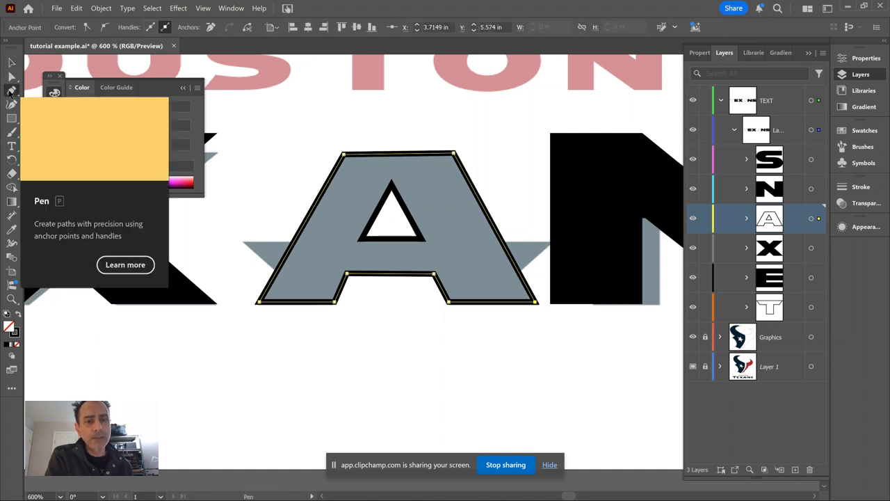
pyautogui.click(293, 242)
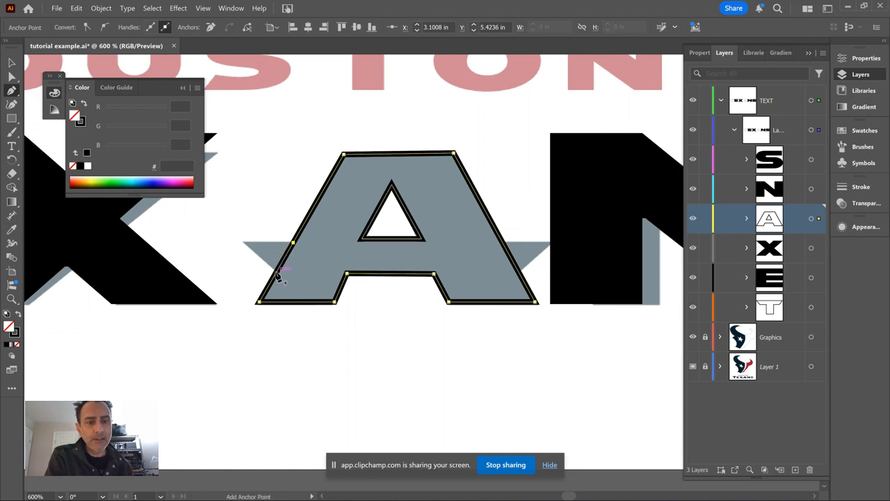
pyautogui.click(277, 272)
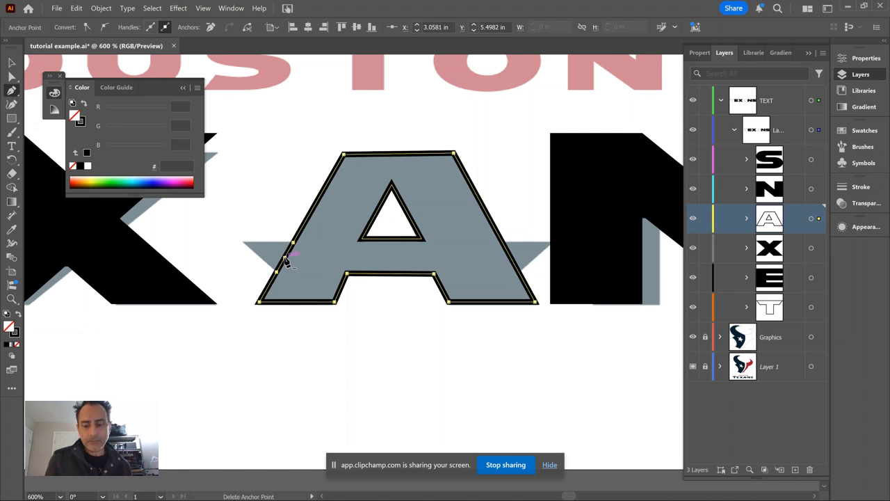
pyautogui.click(285, 258)
# Step: Pull the middle added anchor point on the A's left edge outward to the tip of the reference star point
pyautogui.hotkey('ctrl', '=')
pyautogui.hotkey('ctrl', '=')
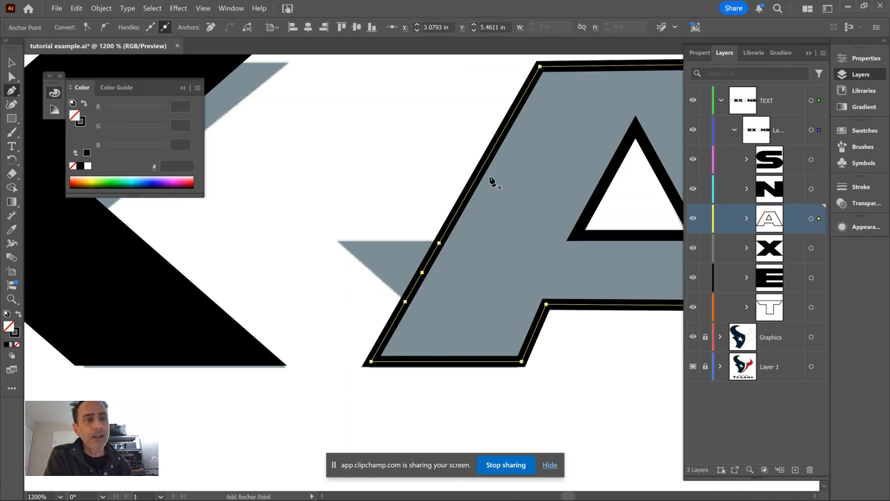
pyautogui.click(11, 76)
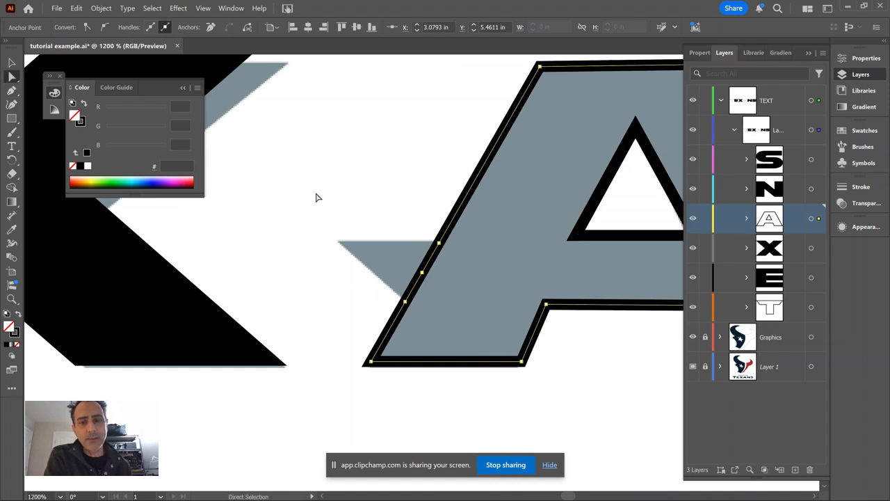
pyautogui.click(422, 272)
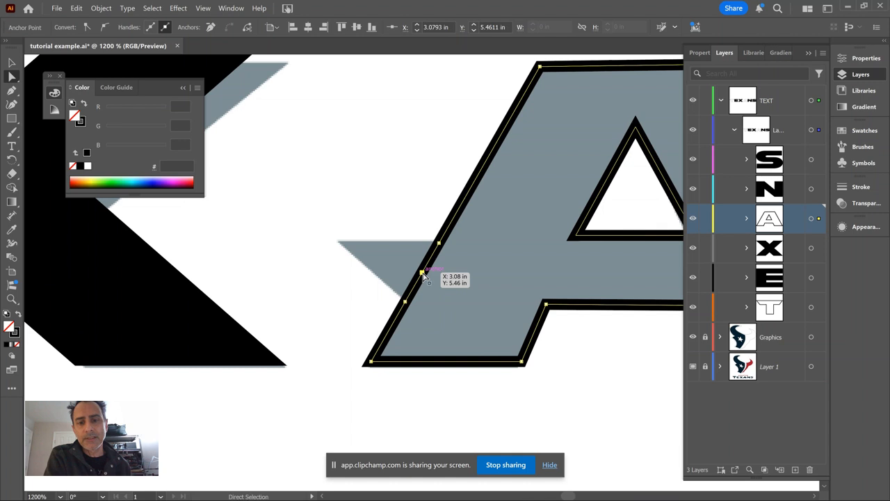
pyautogui.moveTo(423, 273); pyautogui.dragTo(346, 245)
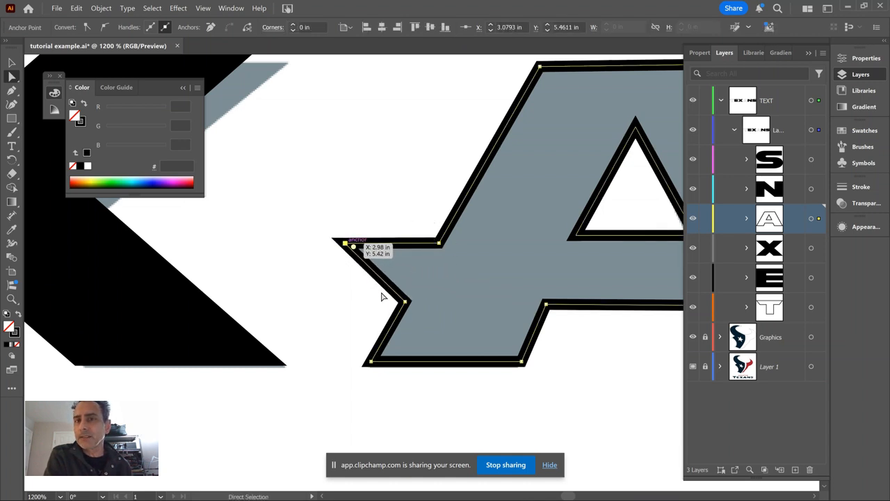